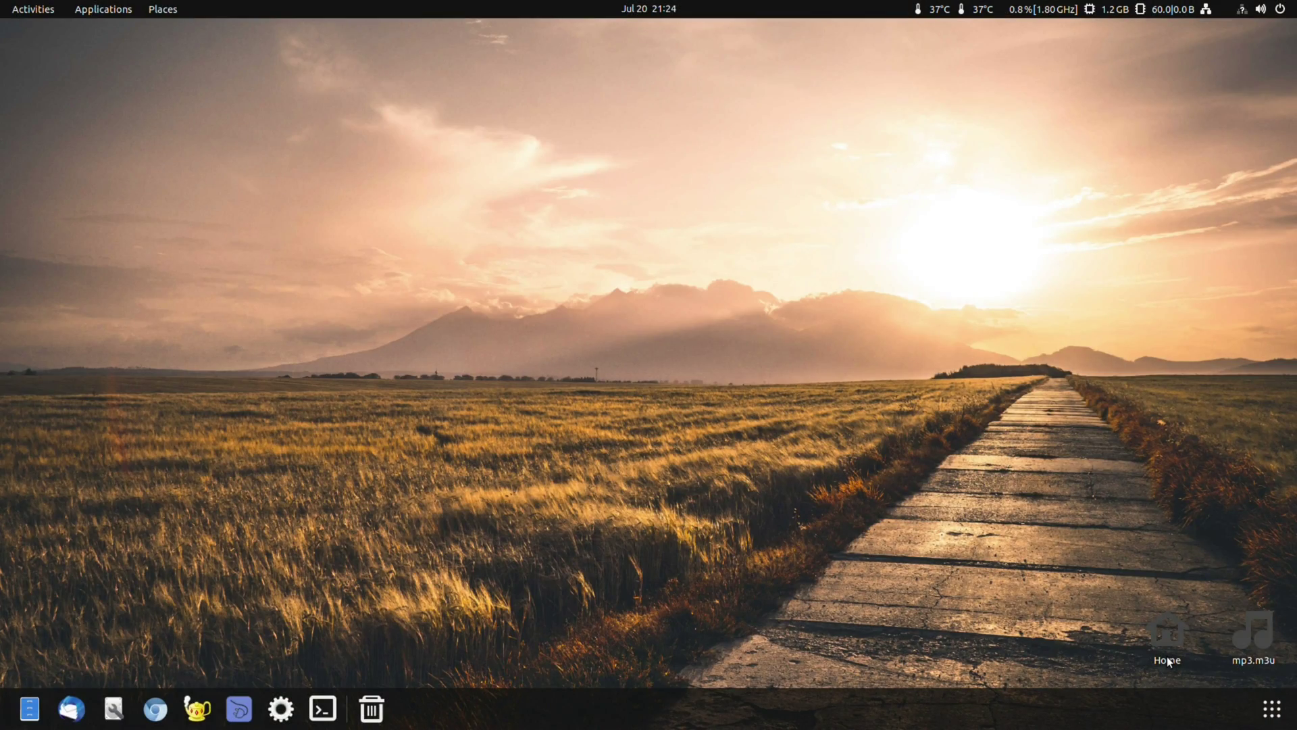
Open Konsole, run neofetch, and enlarge the terminal text two steps
left_click(323, 708)
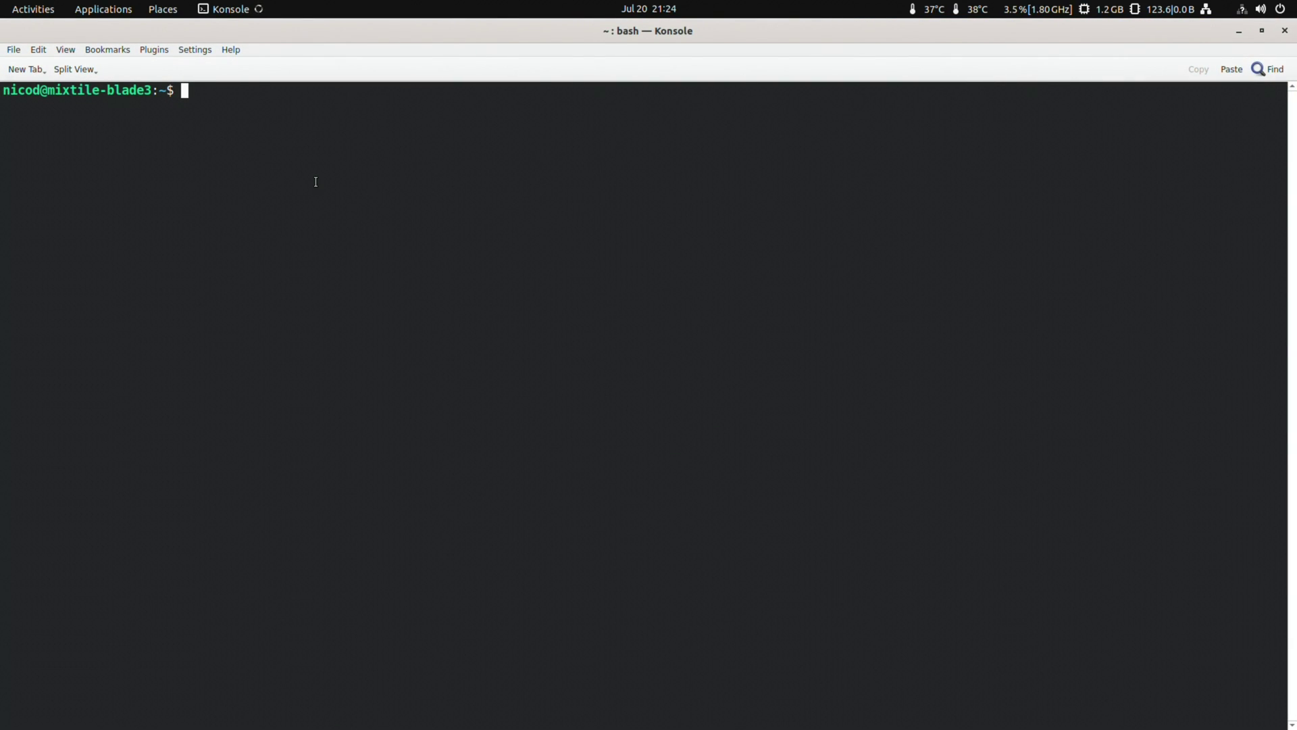
type("neofetch")
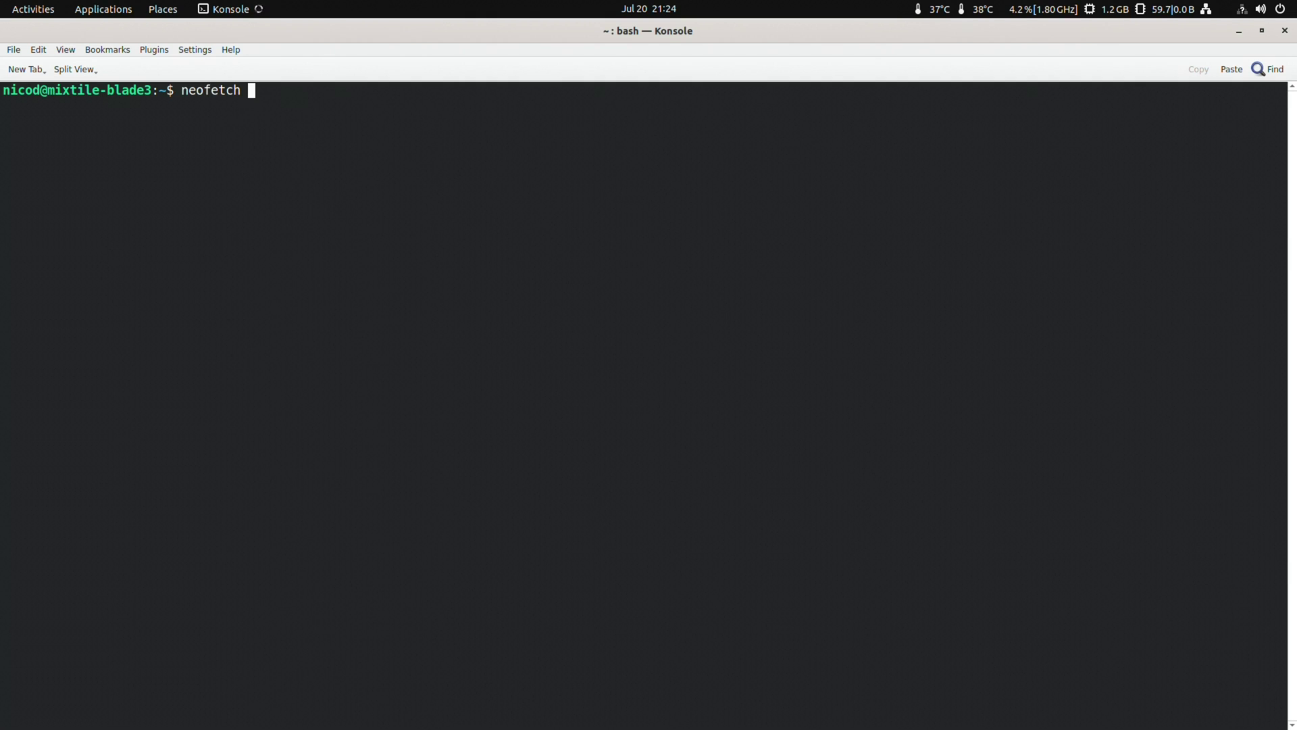
key("Return")
key("ctrl+plus")
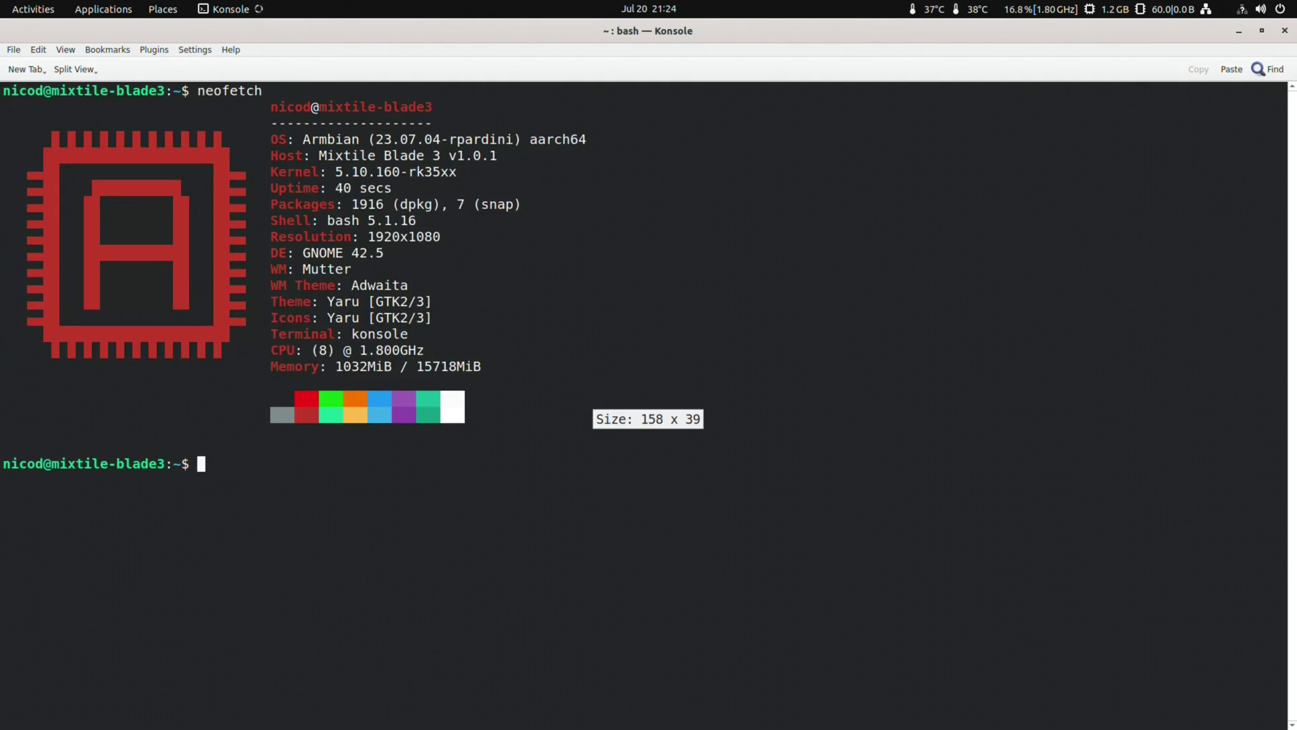
key("ctrl+plus")
key("ctrl+plus")
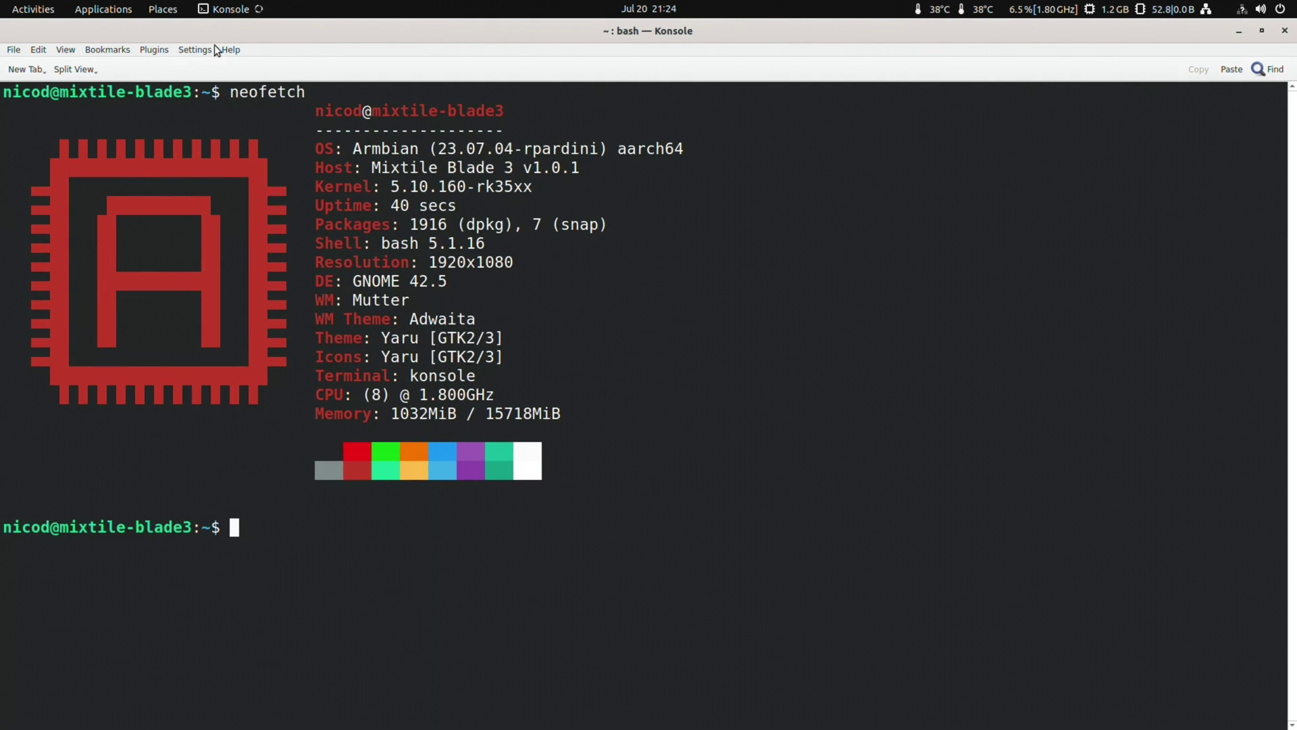
Split the view left/right and run glxinfo -B in the enlarged right pane
left_click(73, 70)
left_click(88, 84)
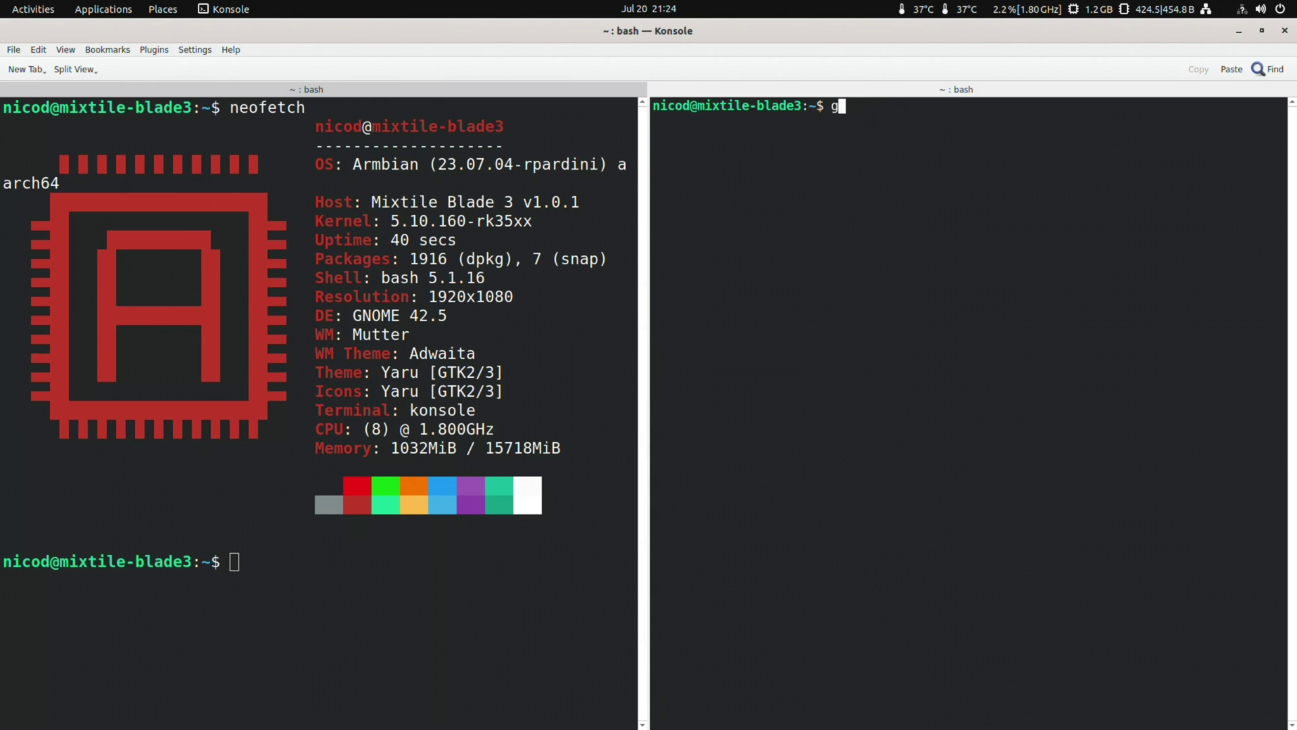
type("glxinfo -B")
key("Return")
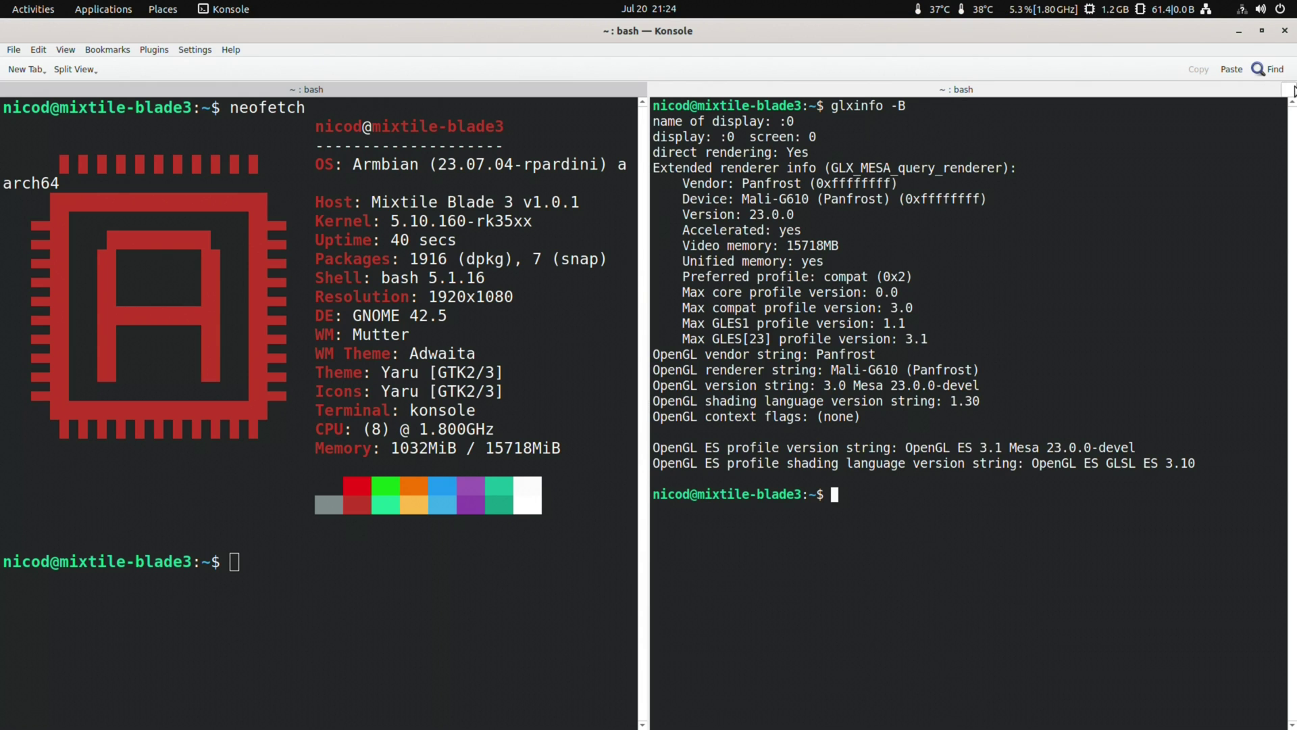
key("ctrl+plus")
key("ctrl+plus")
key("ctrl+plus")
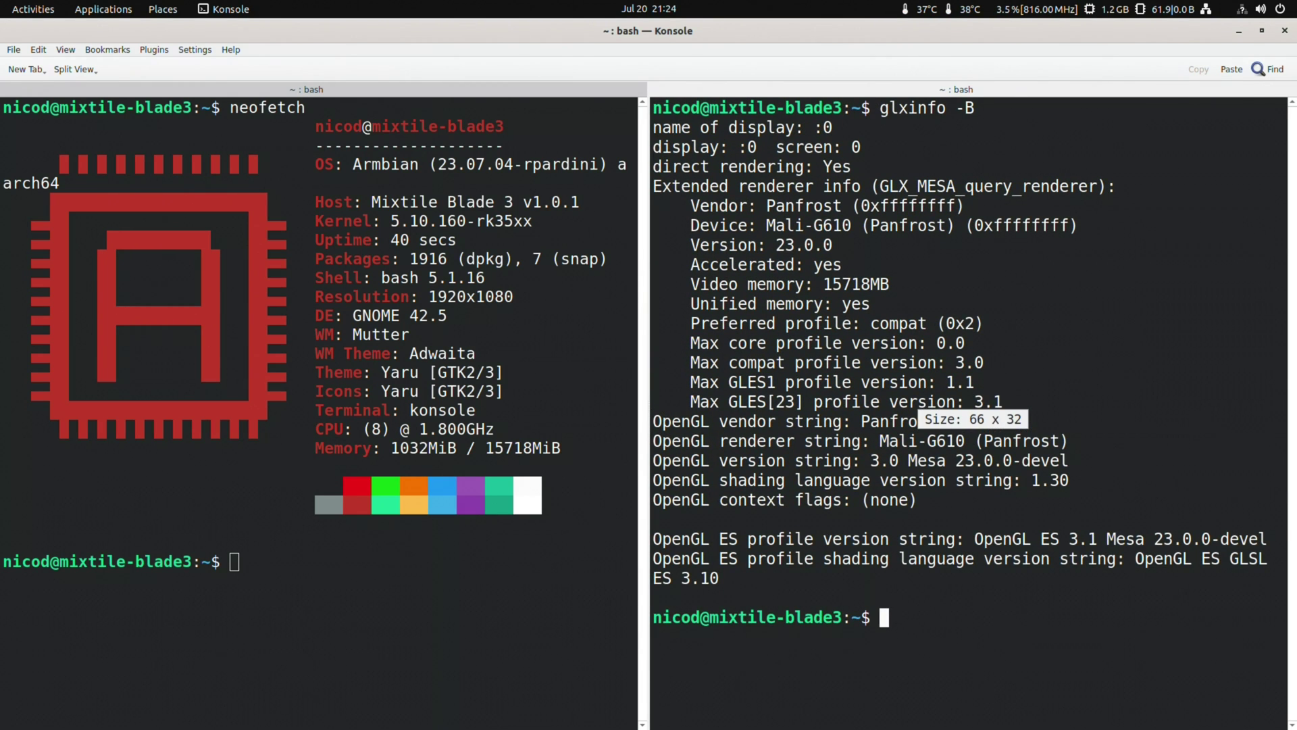
Launch Chromium maximized and search Google for the armbian-release GitHub releases
left_click(156, 708)
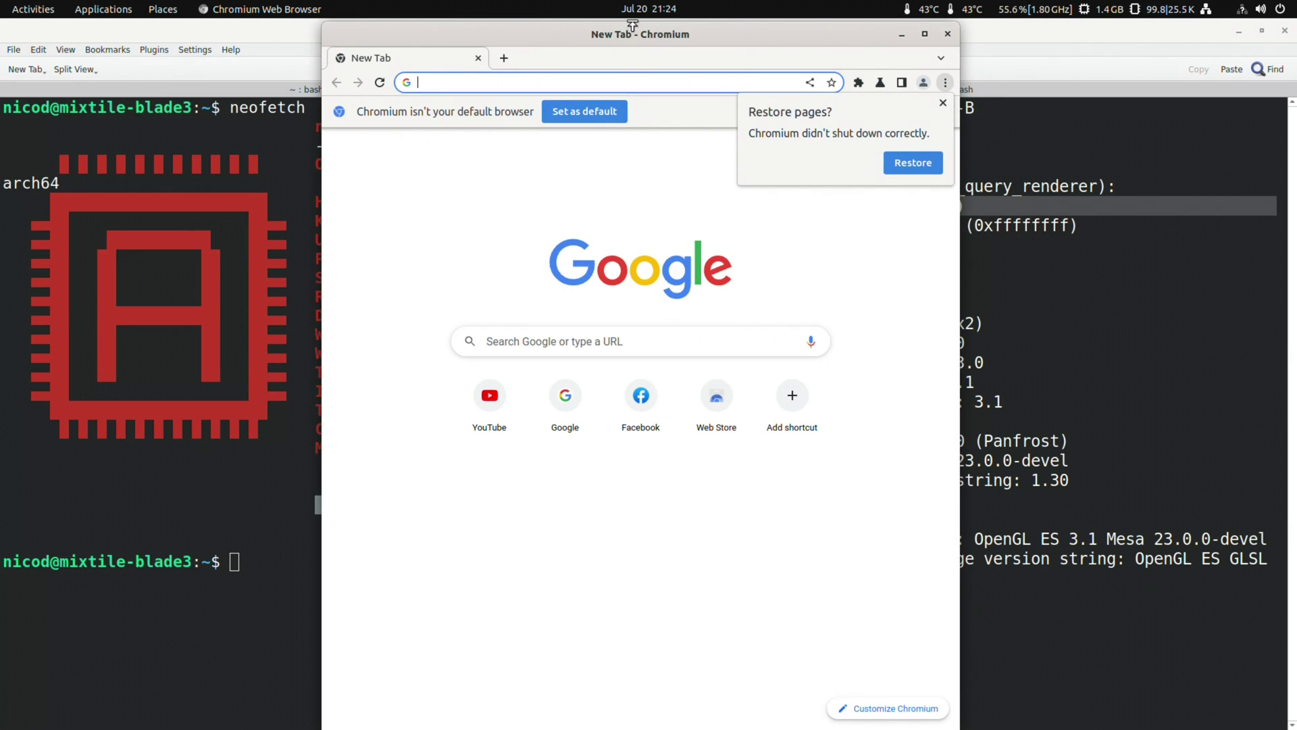
double_click(616, 32)
type("g")
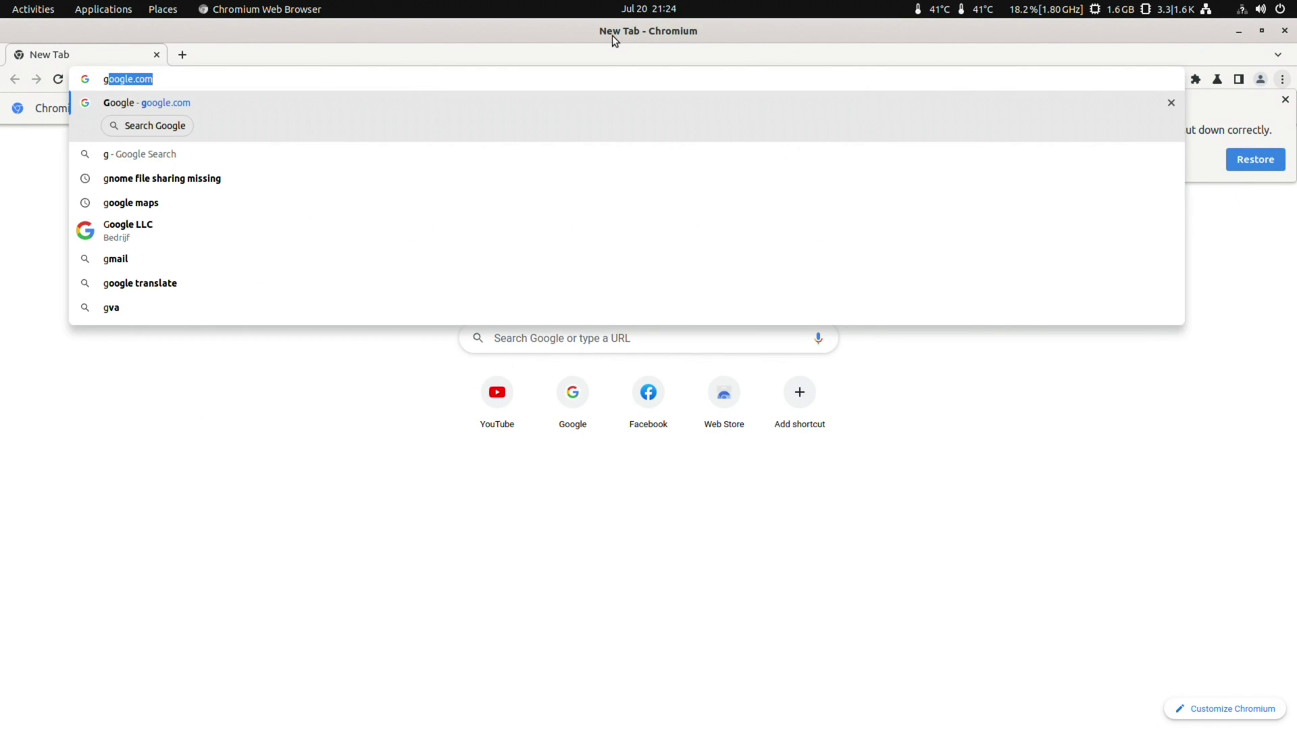
key("Return")
type("ricardo")
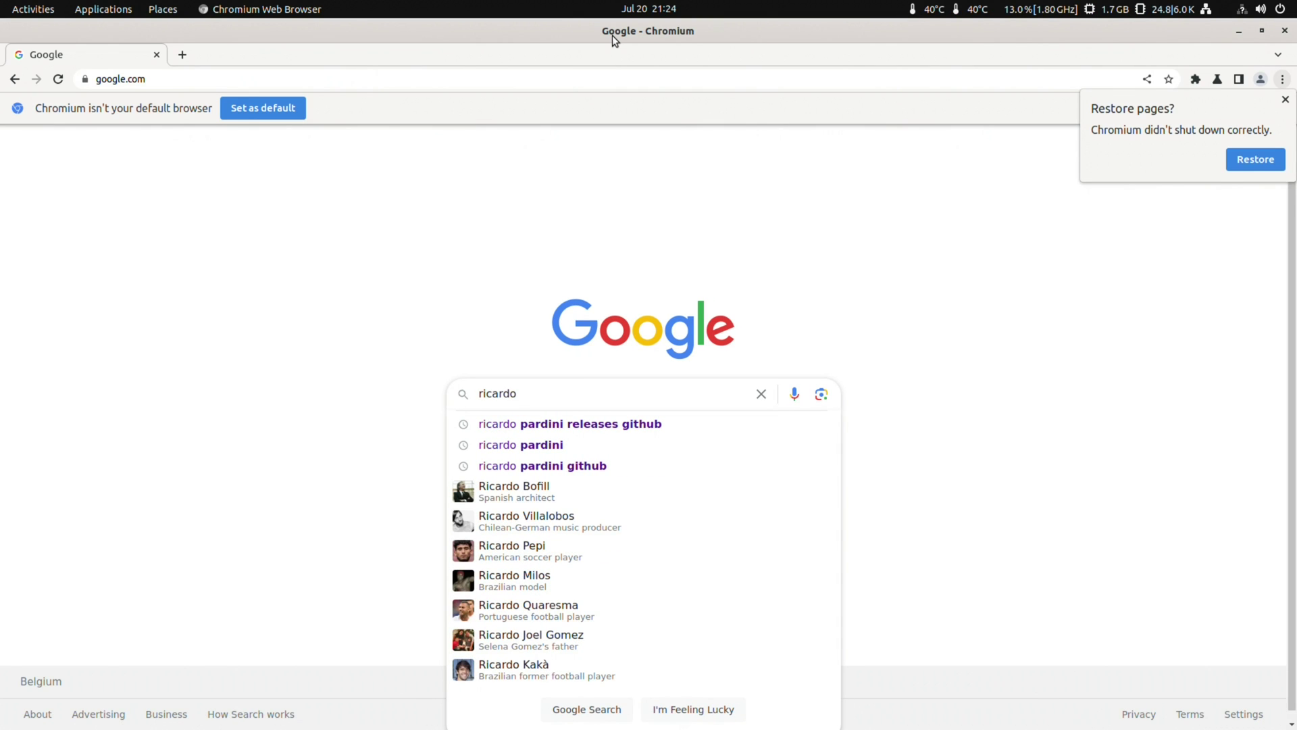
key("Down")
key("Return")
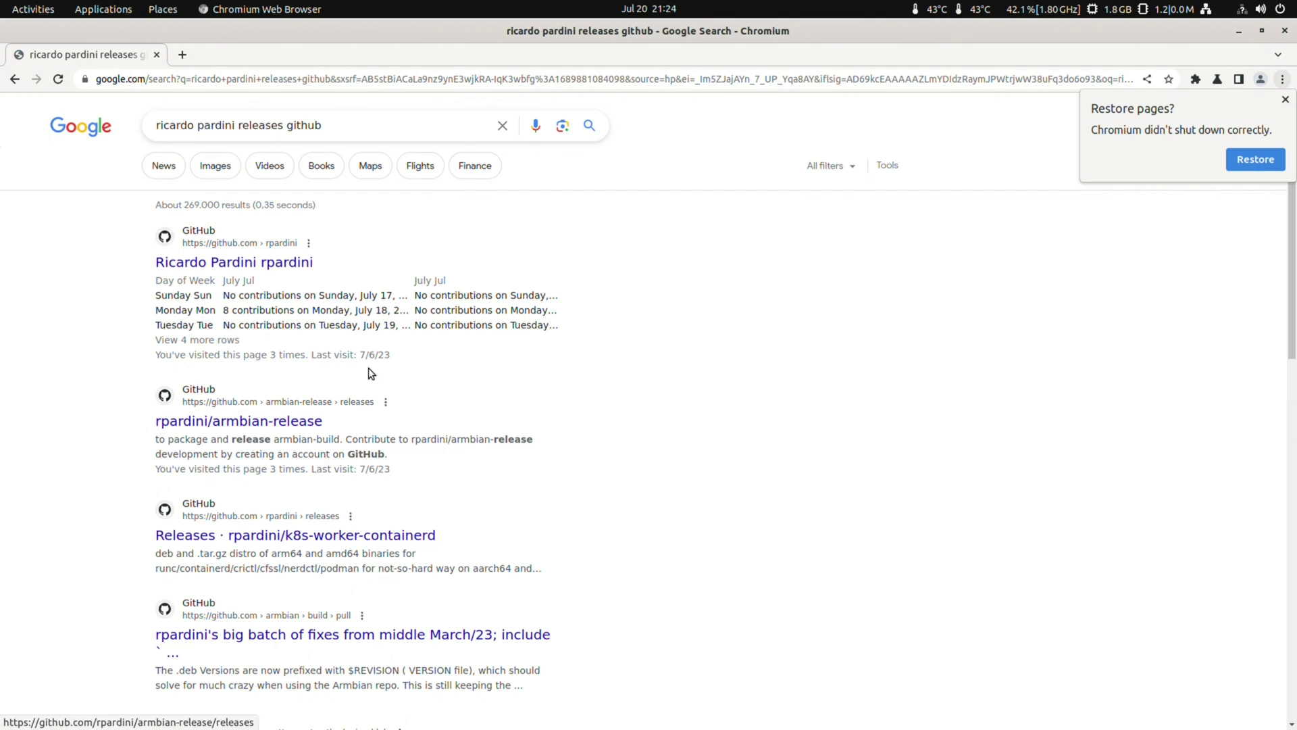
Open the armbian-release releases page, browse its assets, then minimize Chromium
left_click(268, 423)
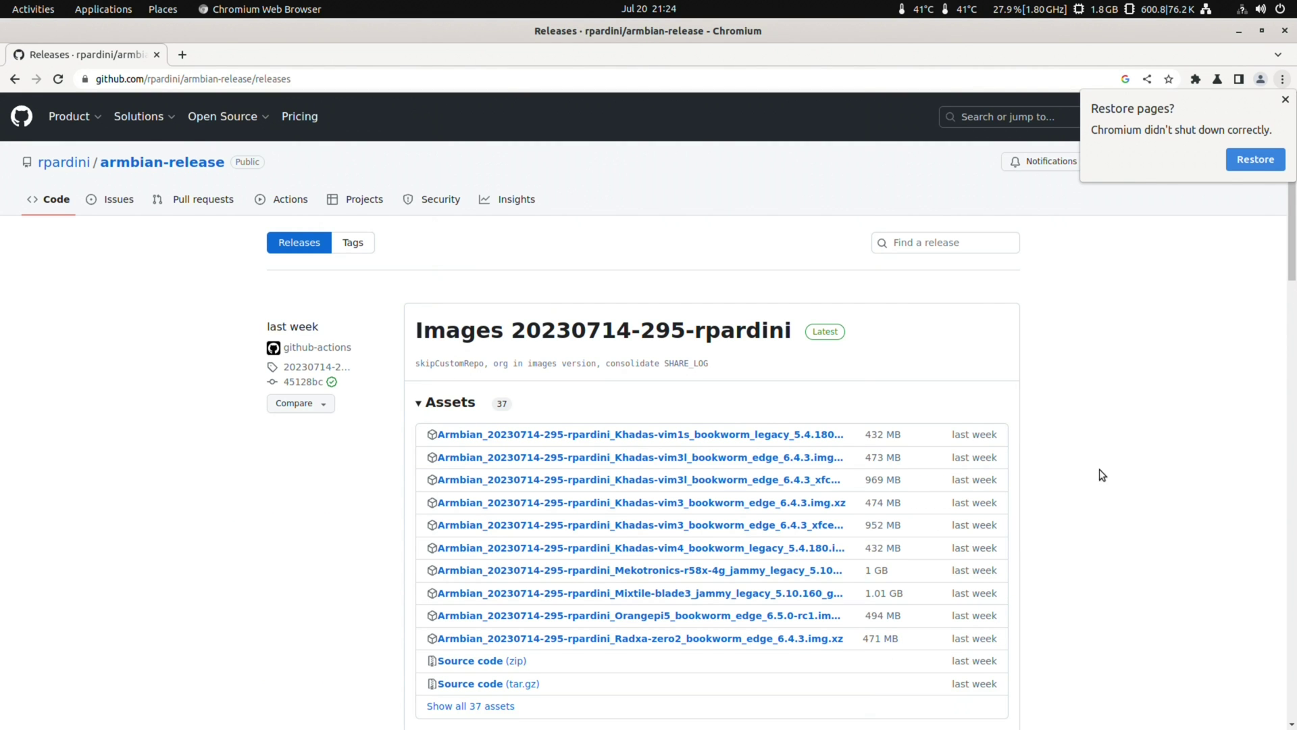
scroll(1064, 464, "down", 2)
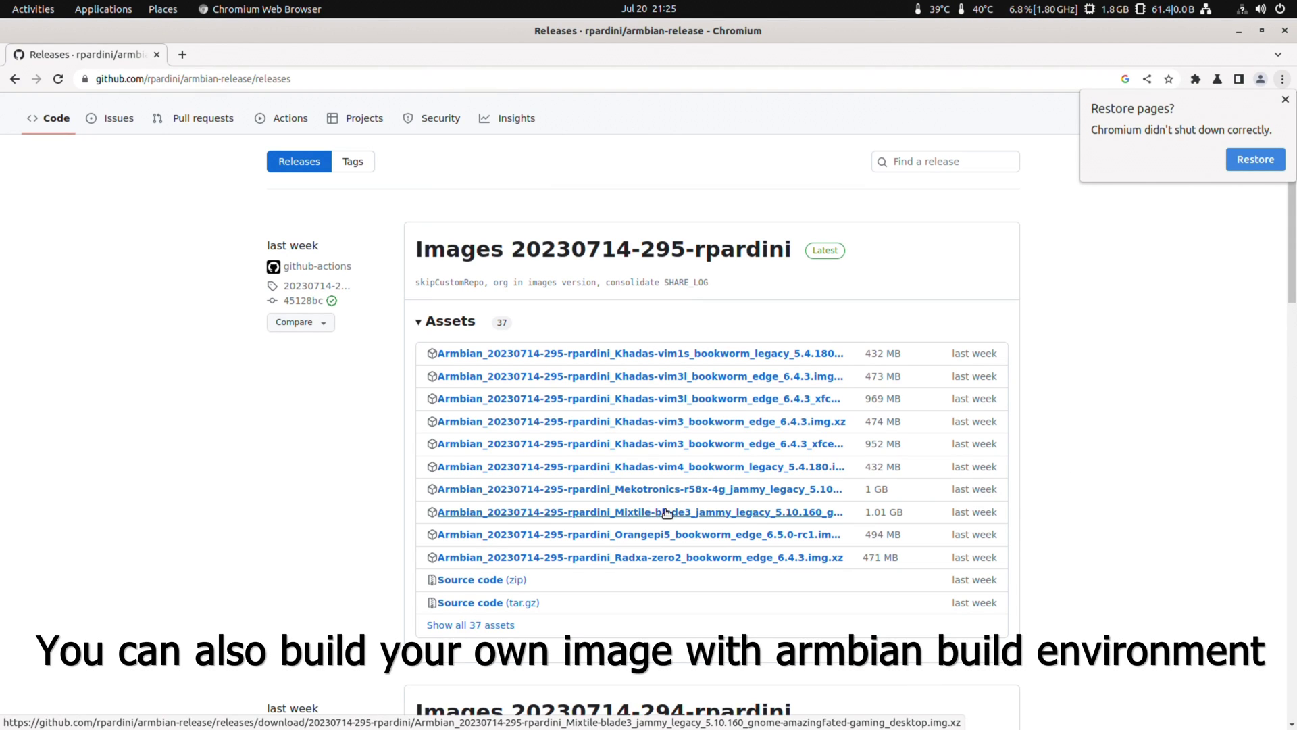
scroll(1142, 527, "down", 1)
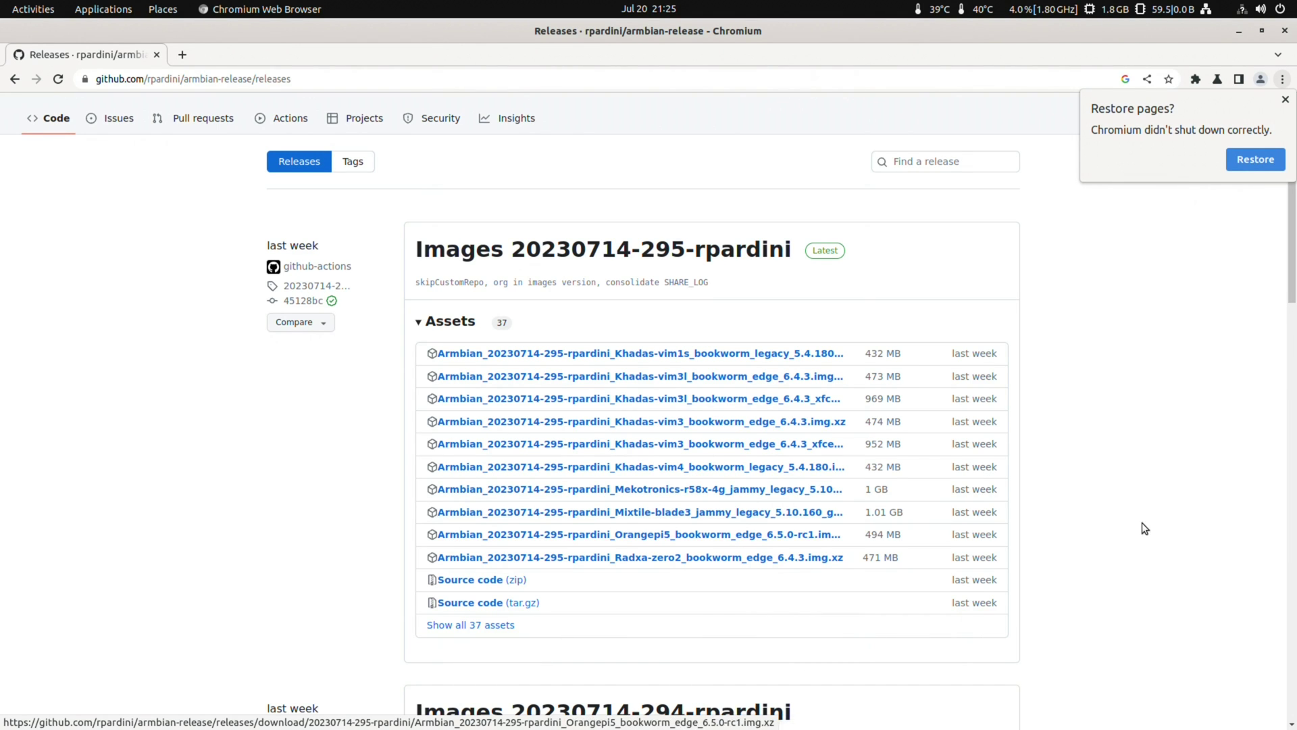
scroll(1135, 527, "down", 12)
scroll(1118, 530, "up", 8)
scroll(1107, 534, "up", 6)
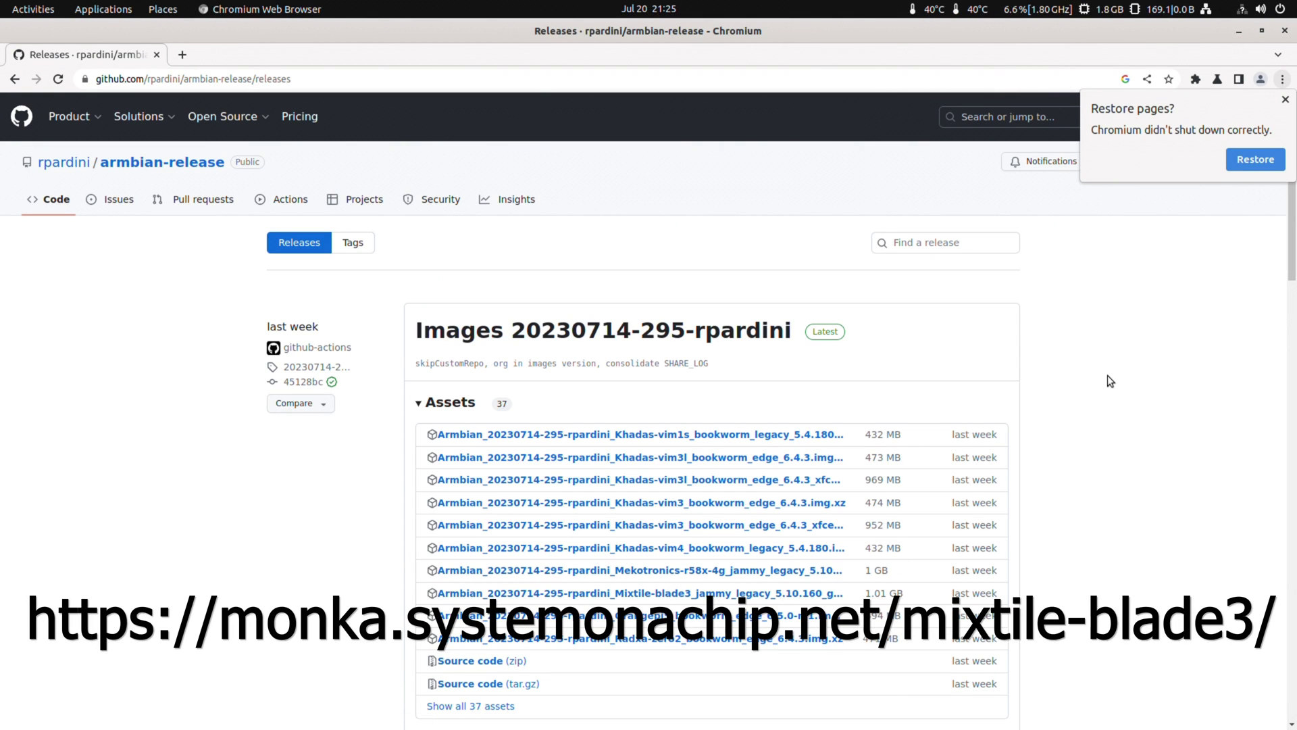
left_click(1238, 31)
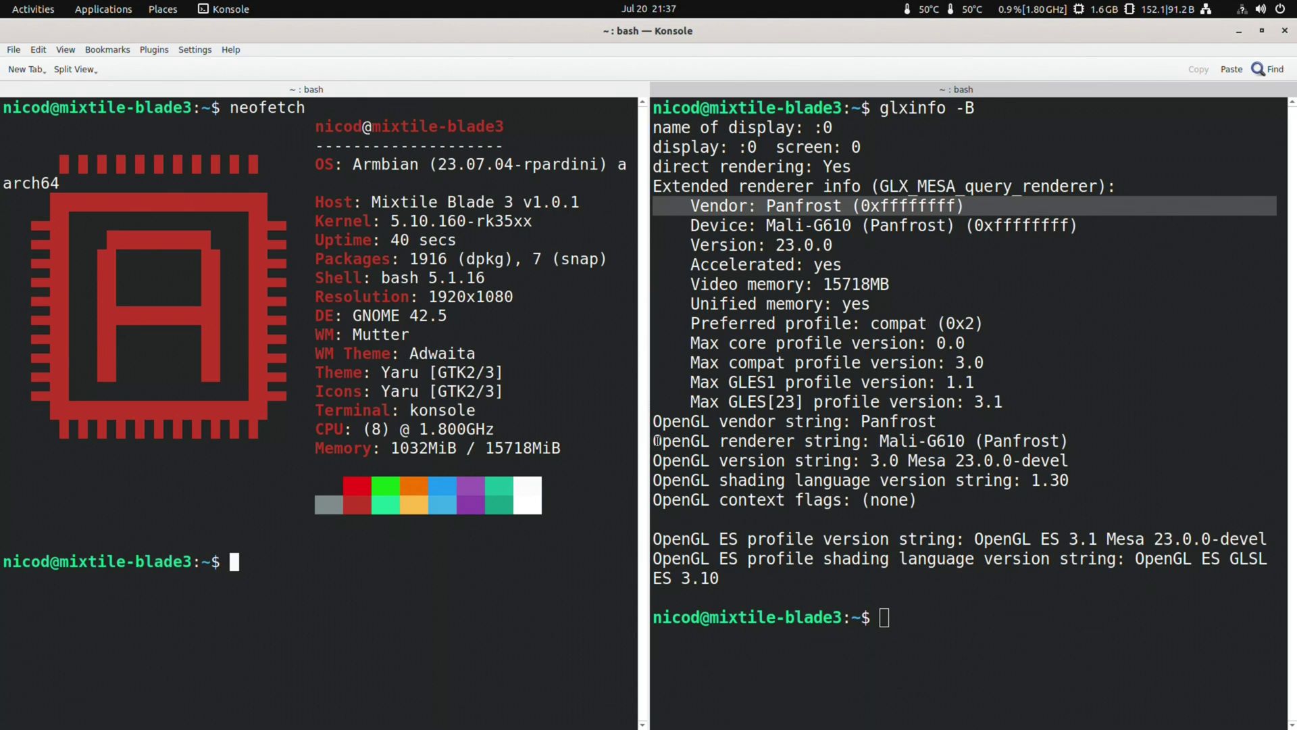
Clear the left pane and run the nicod-armbian-gaming script
type("clear")
key("Return")
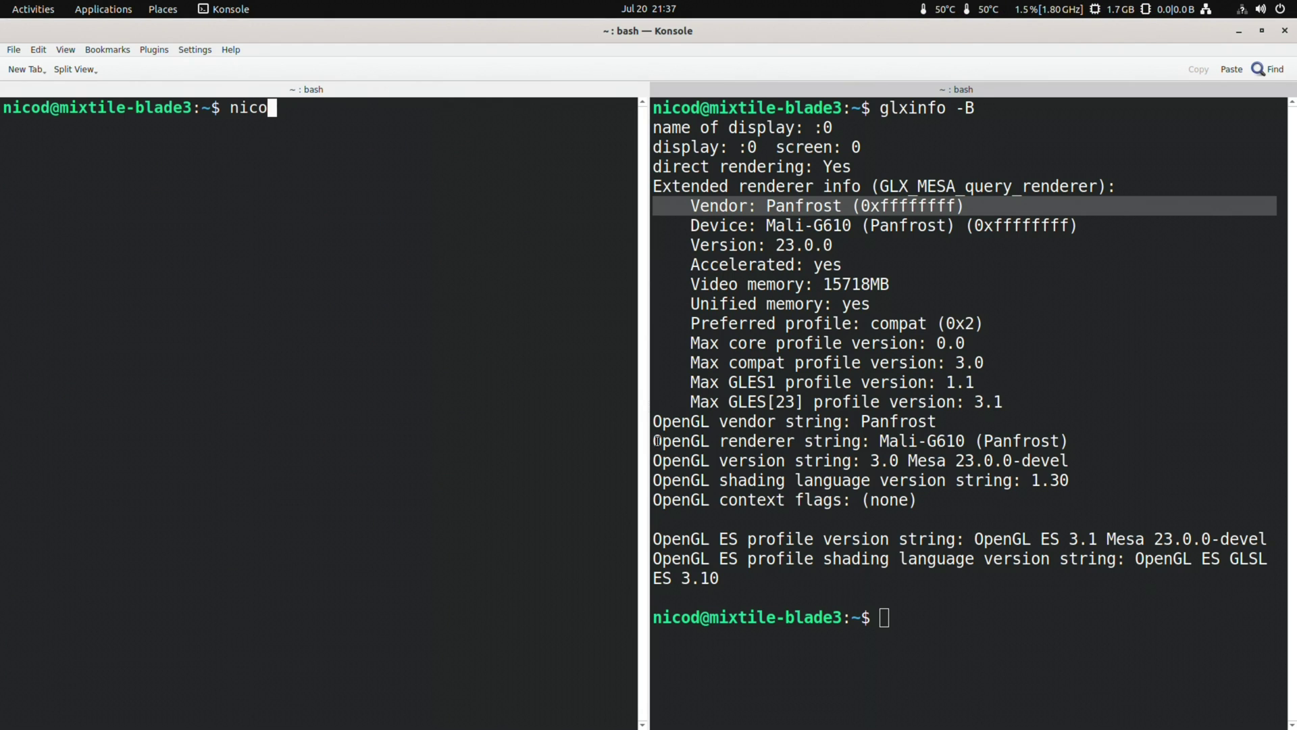
type("nico")
key("Tab")
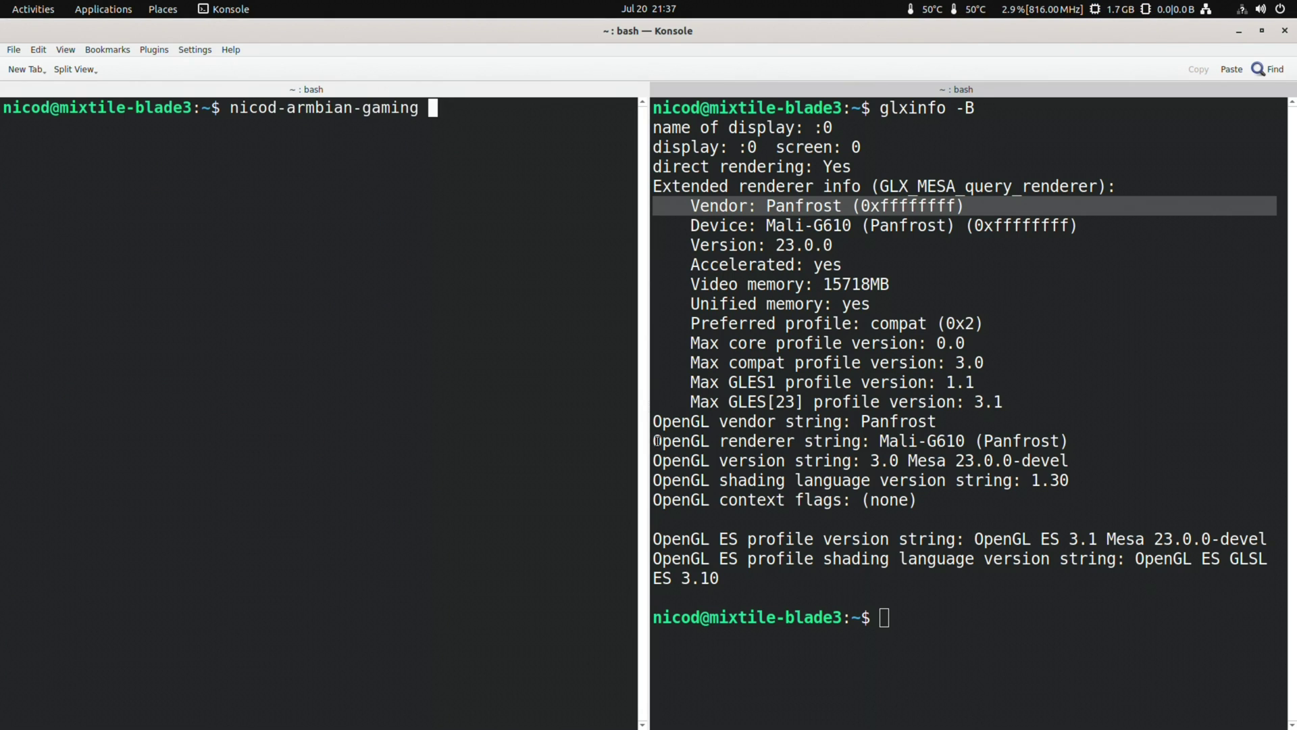
key("Return")
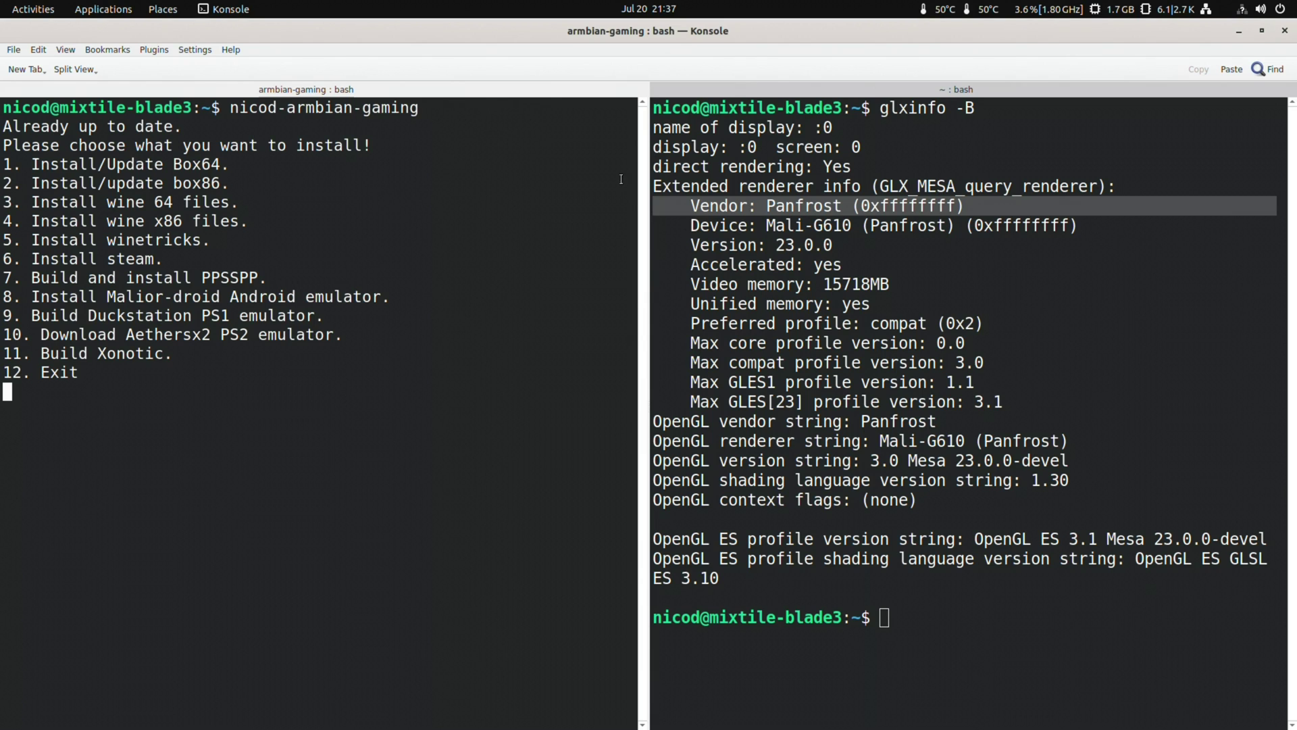
Highlight the script's install menu, then exit it with option 12
left_click_drag(233, 386, 2, 119)
left_click(3, 118)
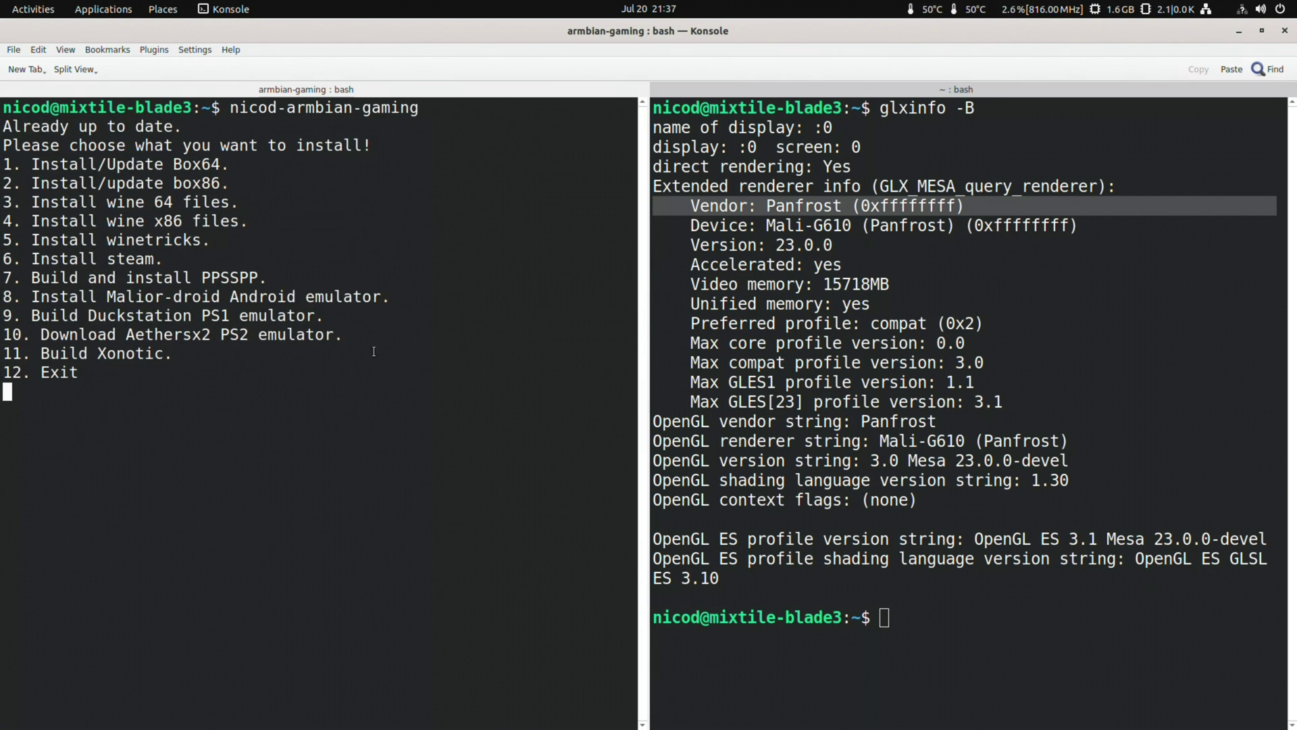
double_click(316, 109)
left_click(316, 109)
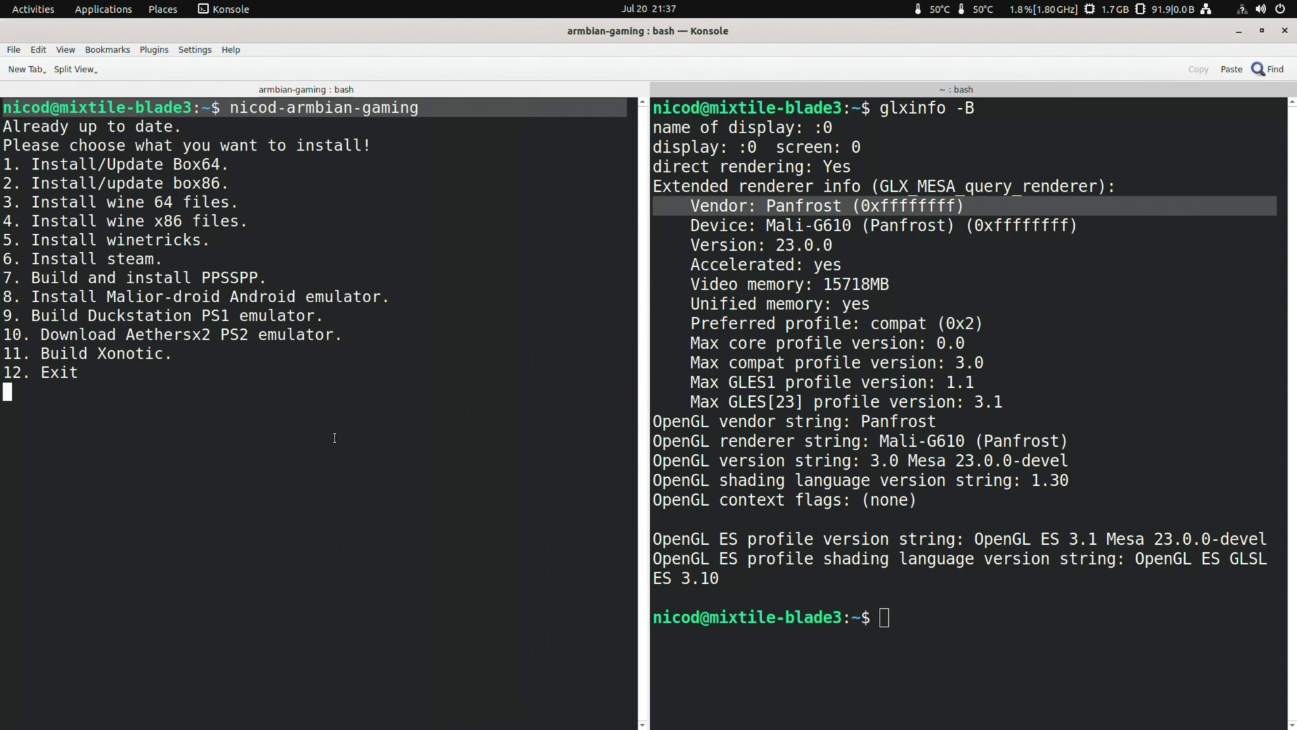
left_click(334, 438)
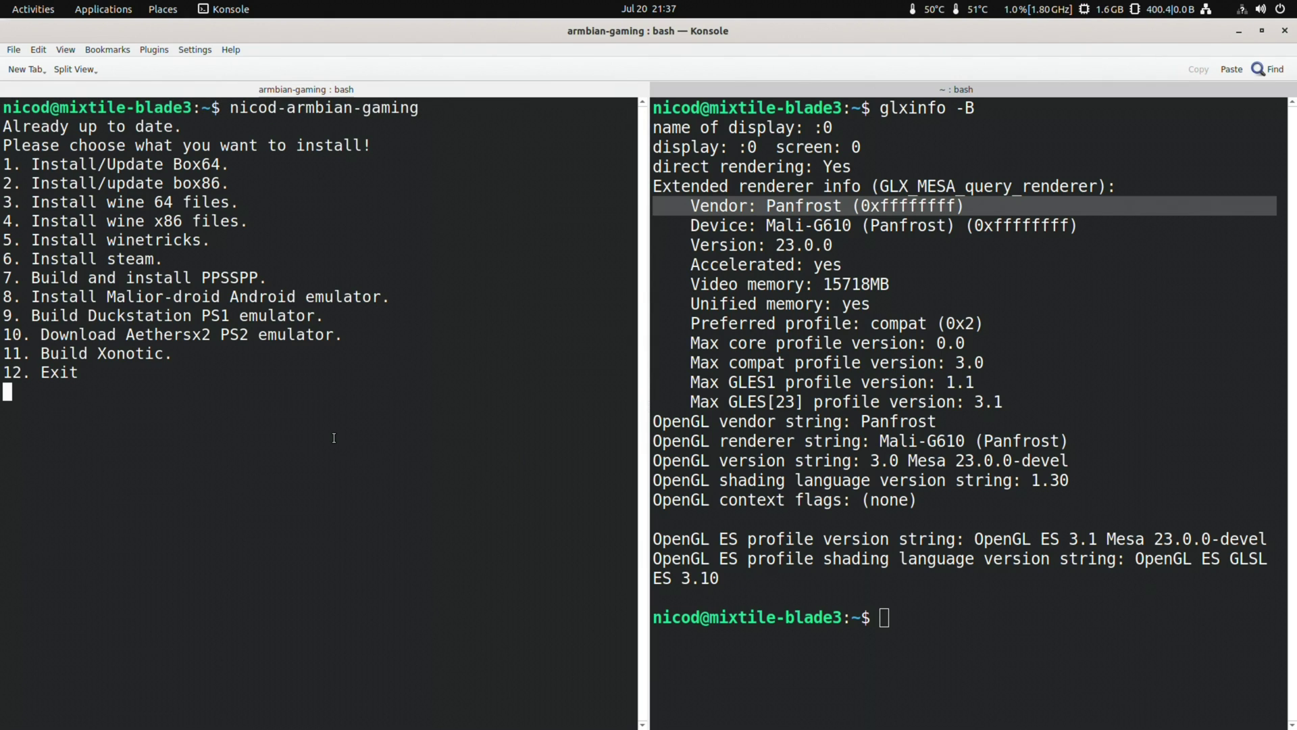
type("12")
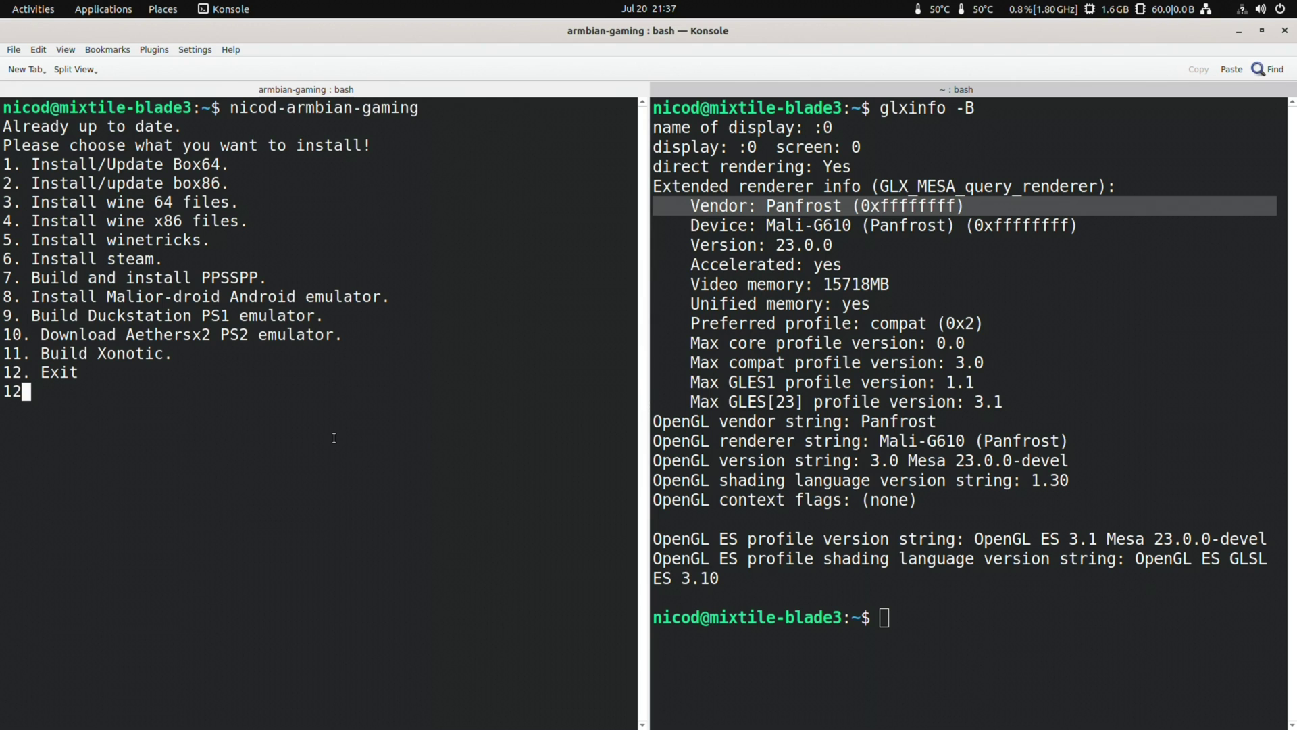
key("Return")
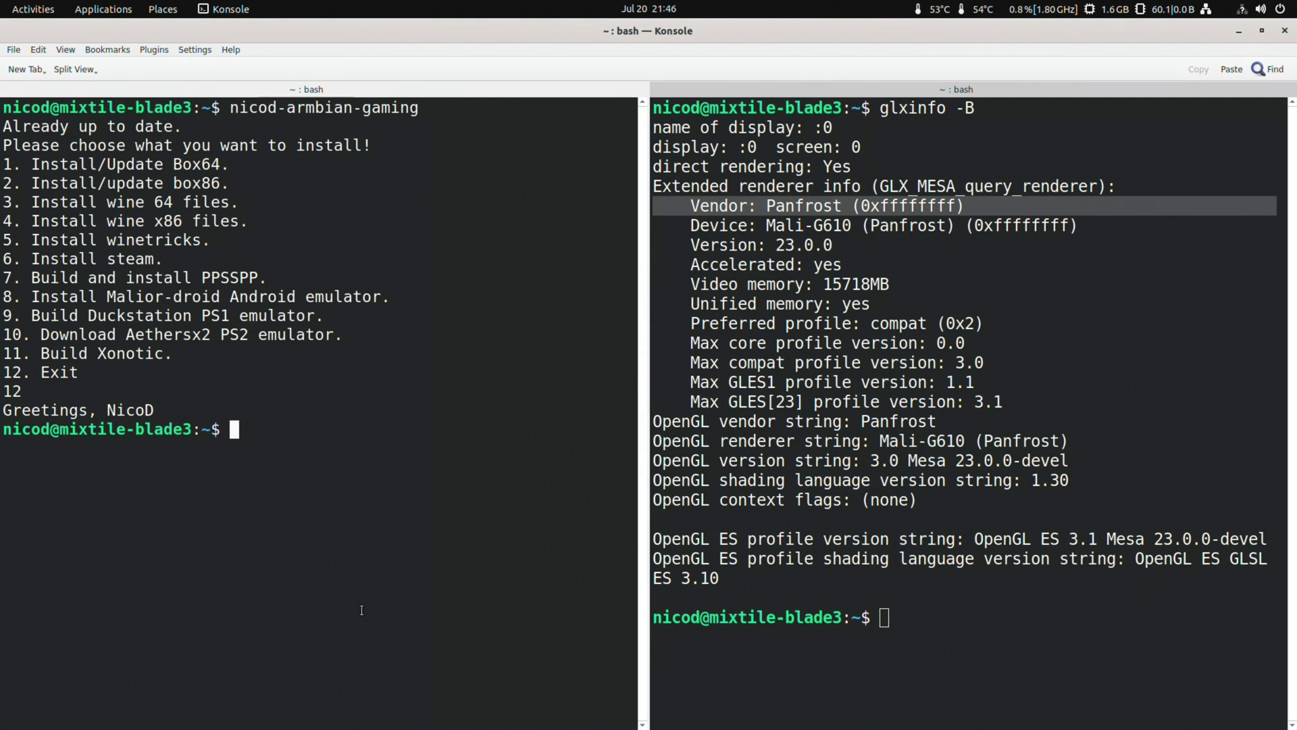
Bring Chromium back to the front with a new tab
mouse_move(240, 716)
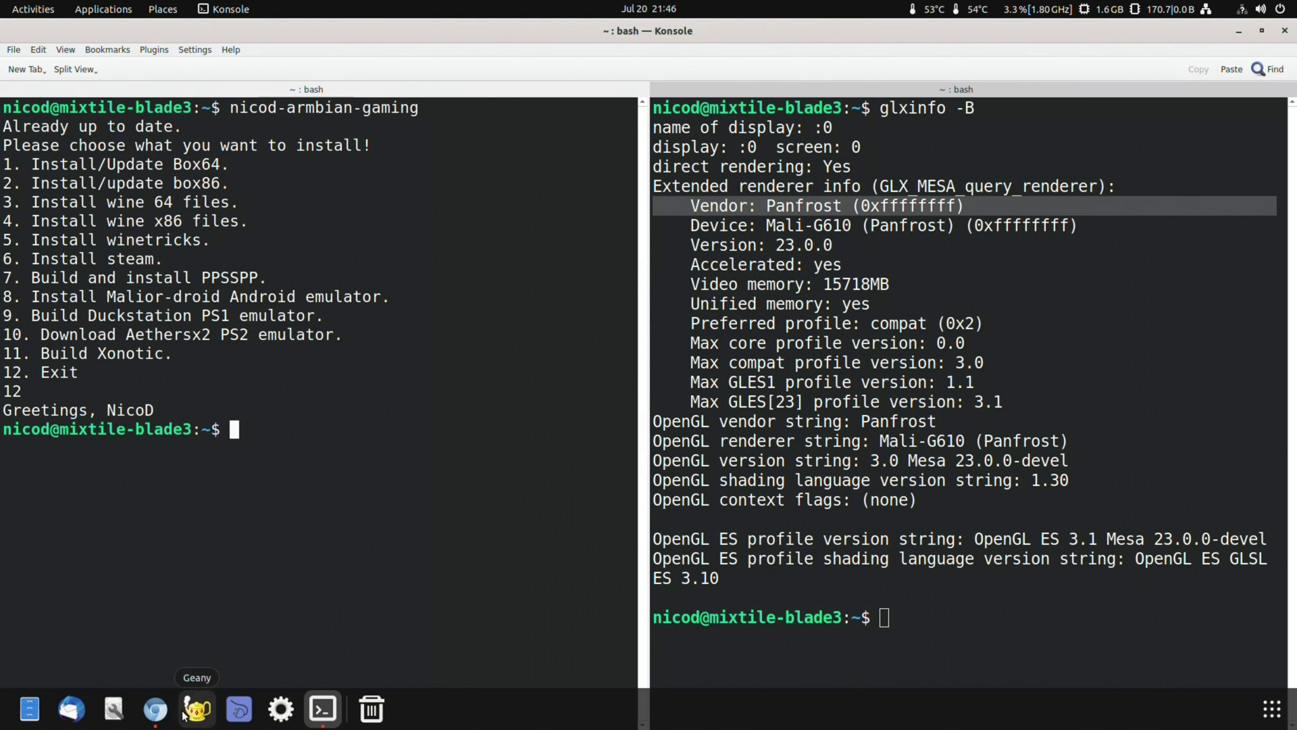
left_click(154, 710)
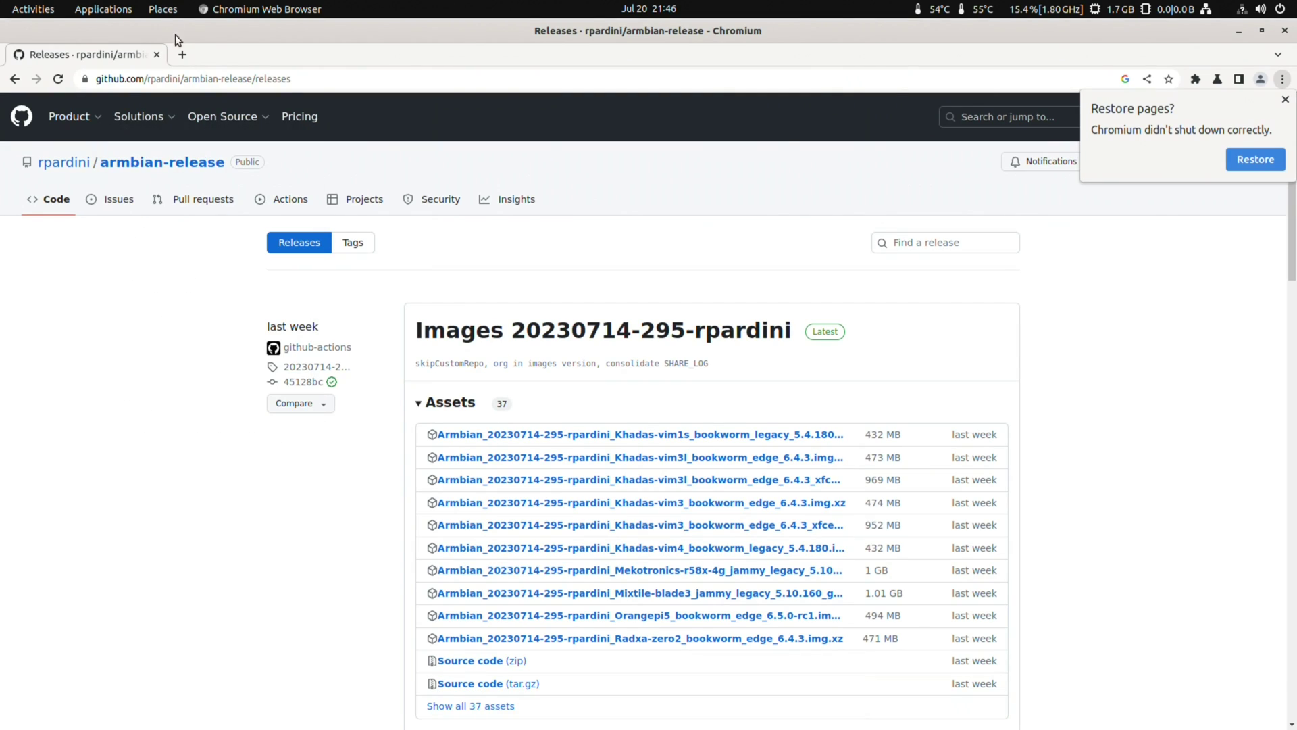
left_click(181, 56)
Open YouTube, dismiss the restore prompt, and browse your own channel's Videos list
left_click(496, 372)
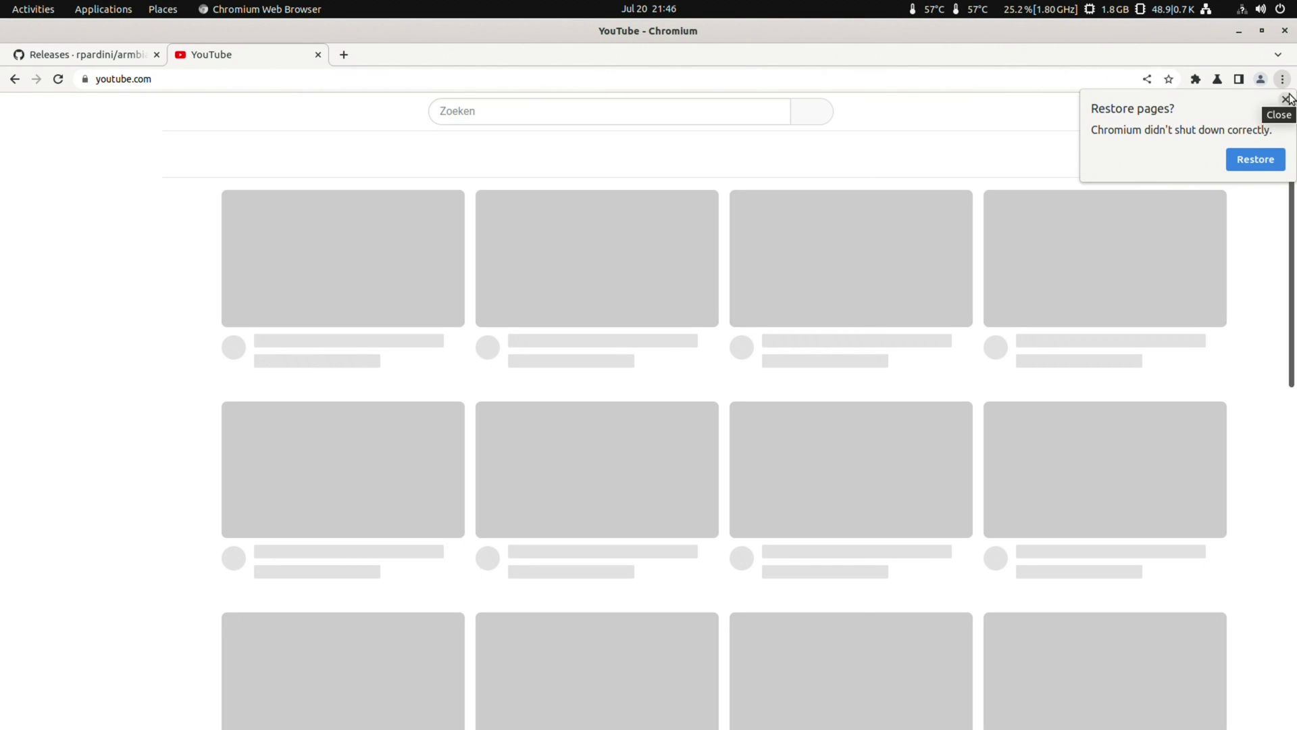
left_click(1285, 100)
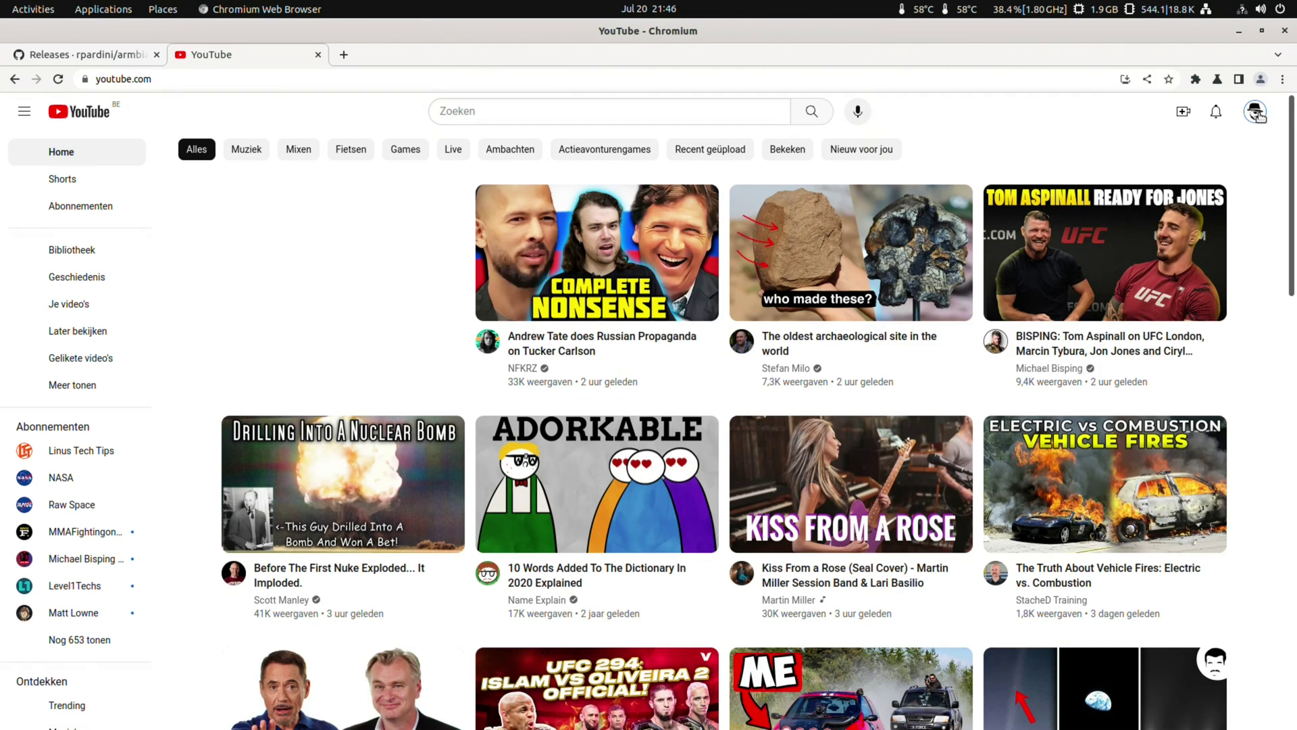
left_click(1256, 112)
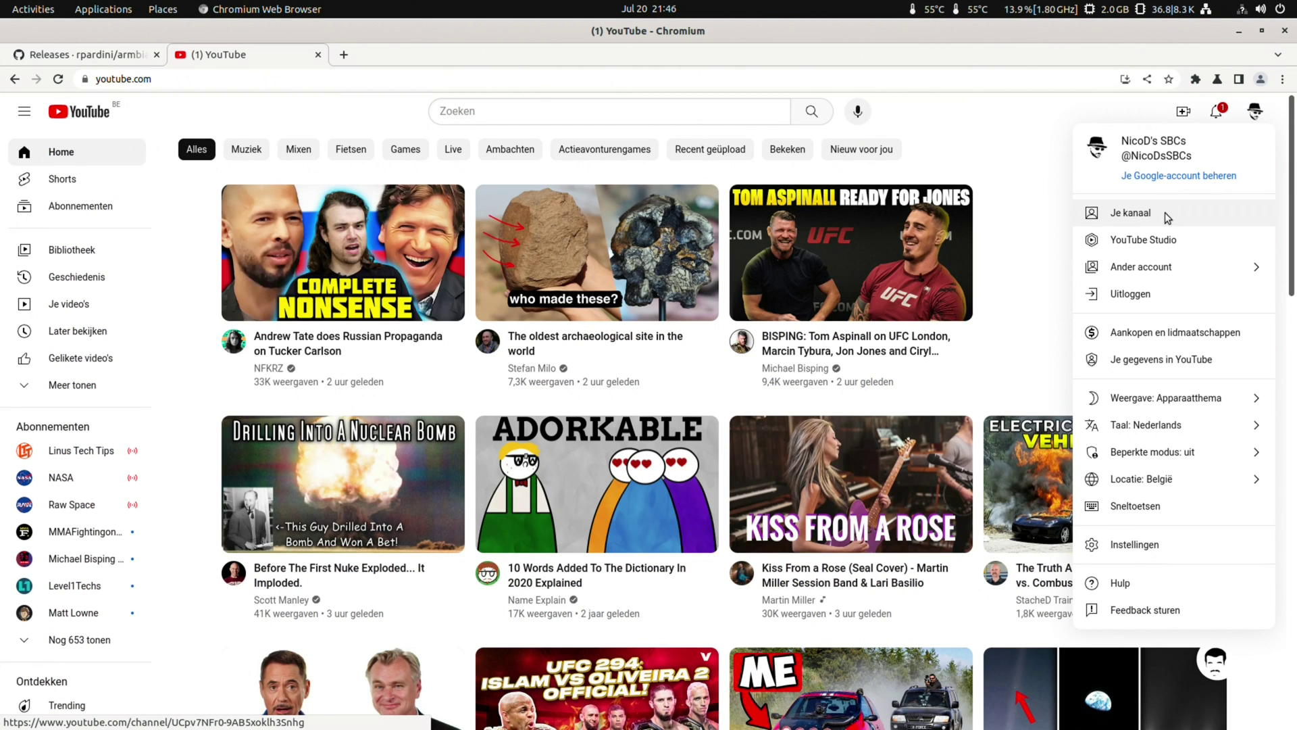
left_click(1167, 214)
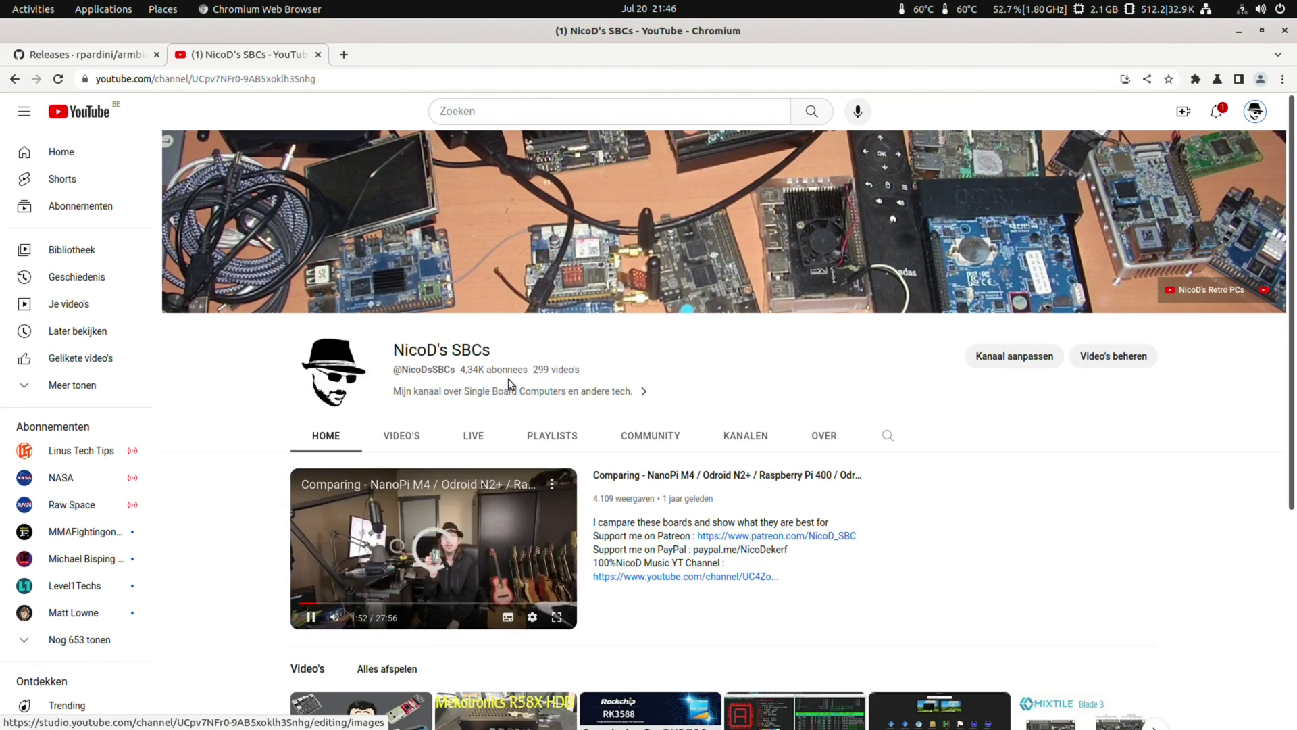
left_click(401, 435)
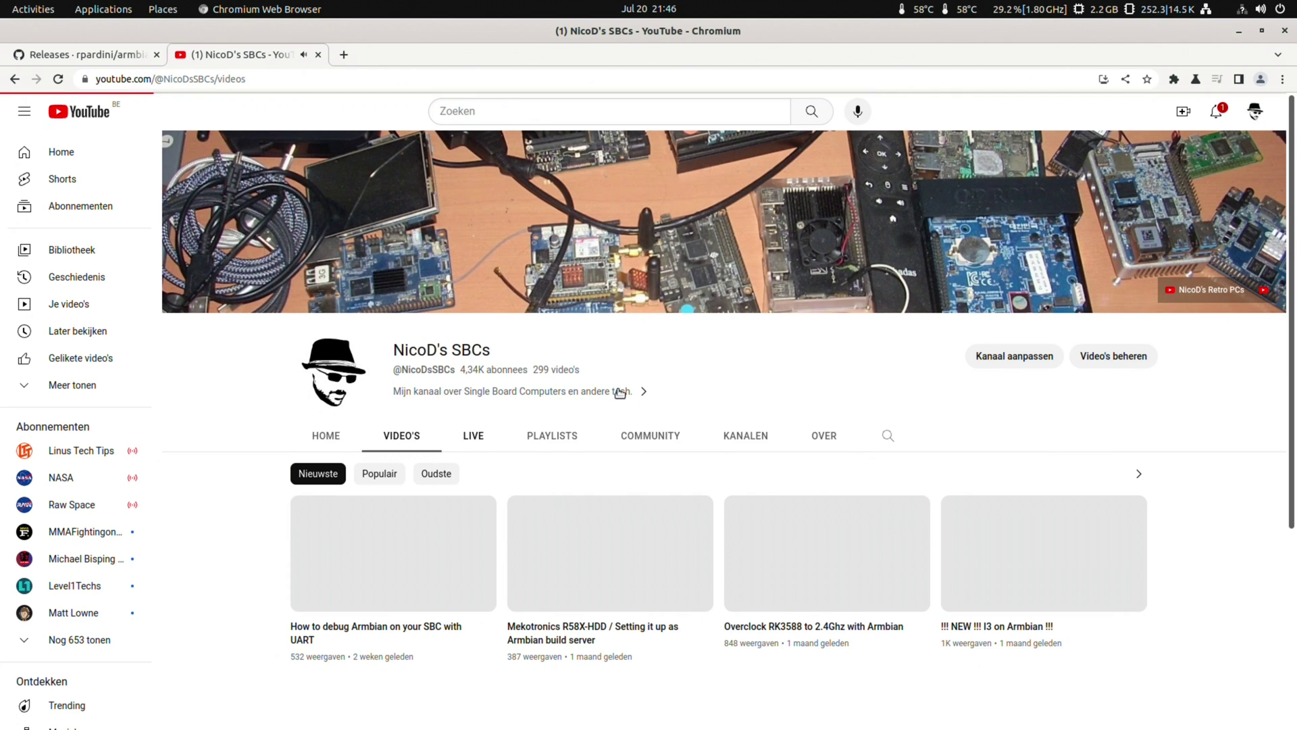
scroll(671, 390, "down", 3)
scroll(671, 388, "down", 2)
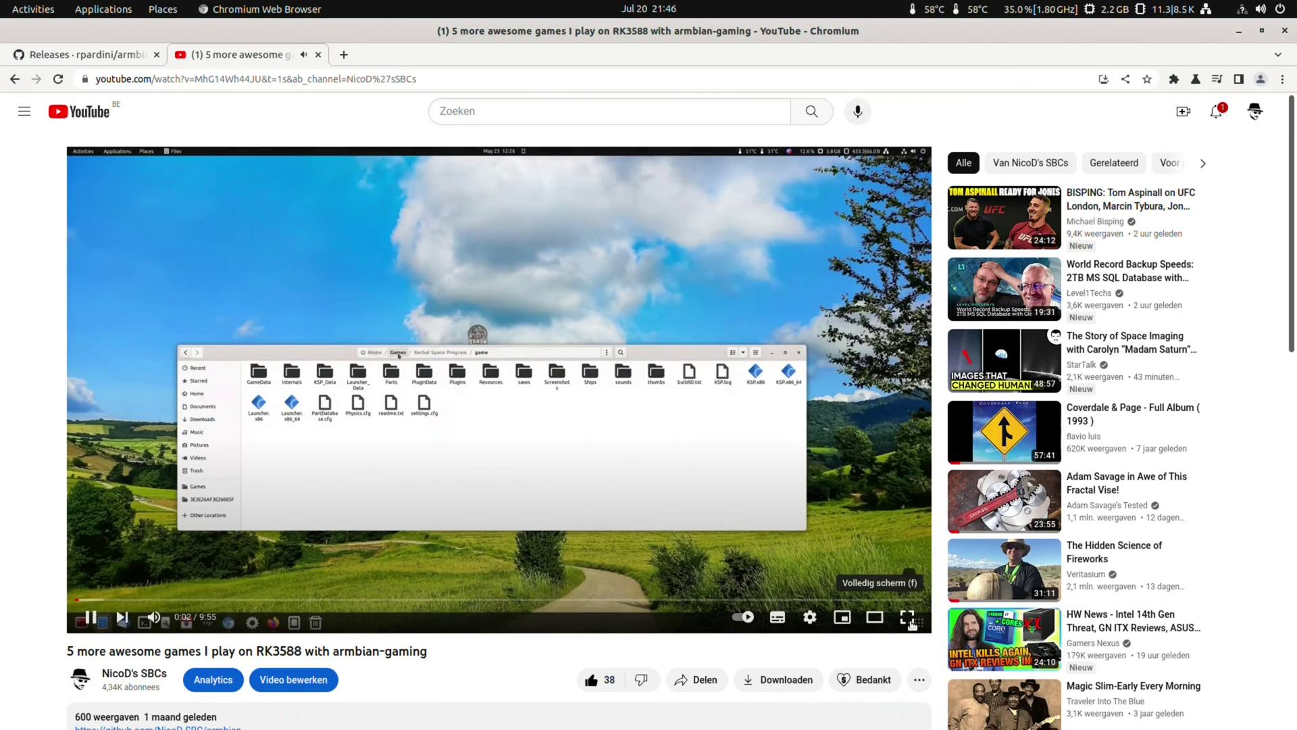
Play the RK3588 games video full screen and check its quality settings
left_click(918, 624)
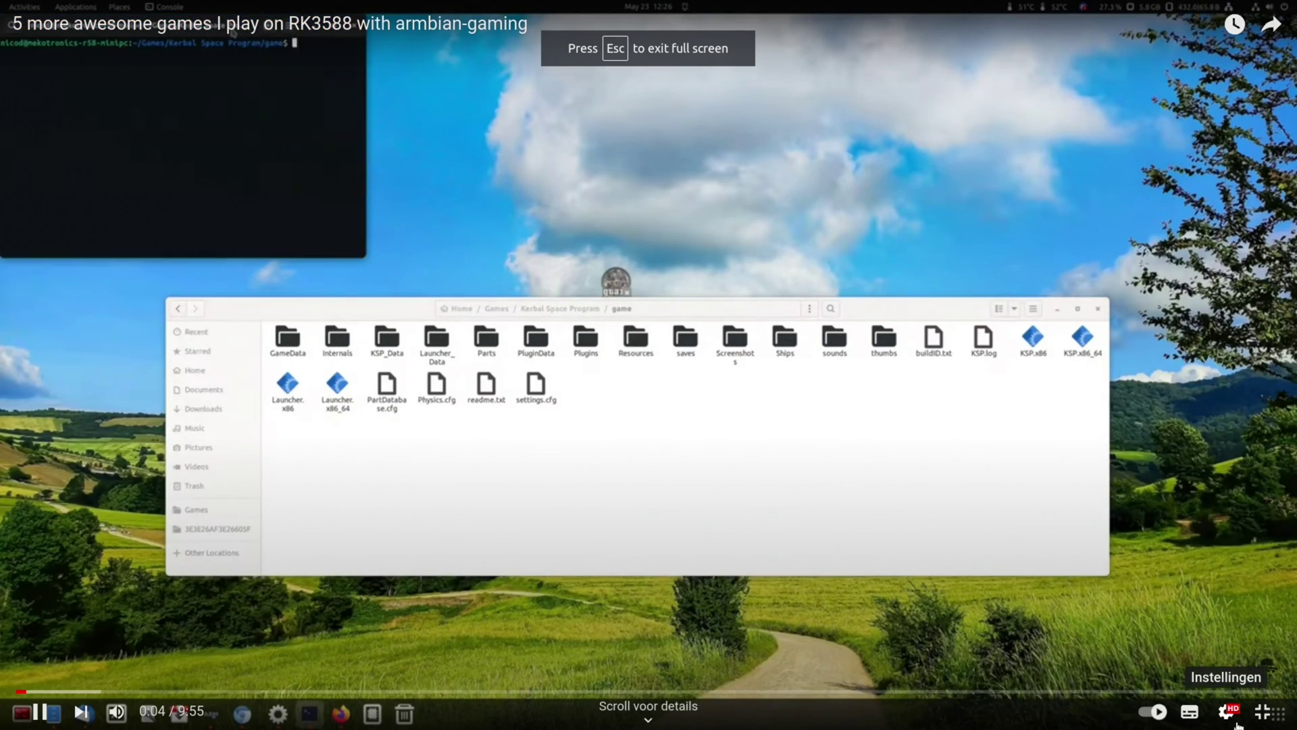
left_click(1225, 712)
left_click(1220, 657)
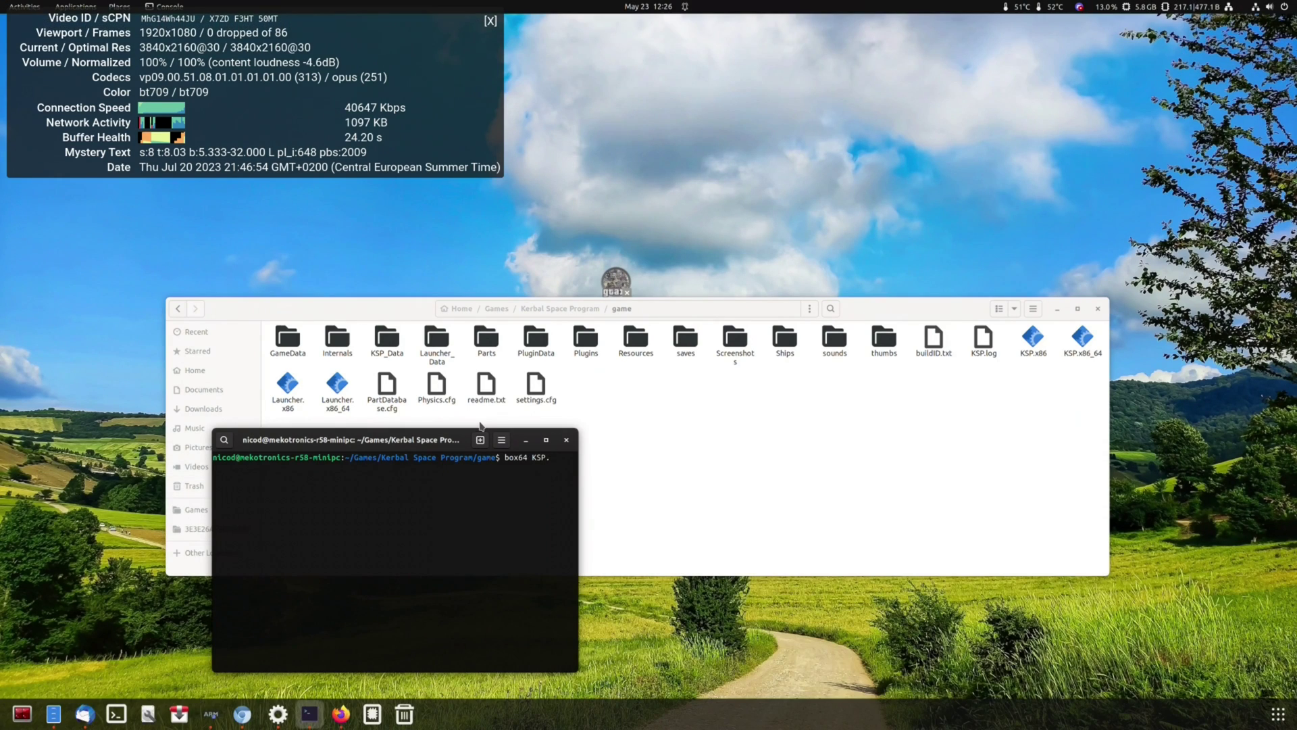
Enter 'x86_64', then exit full screen and pause the video around 0:33
type("x86_64")
key("Return")
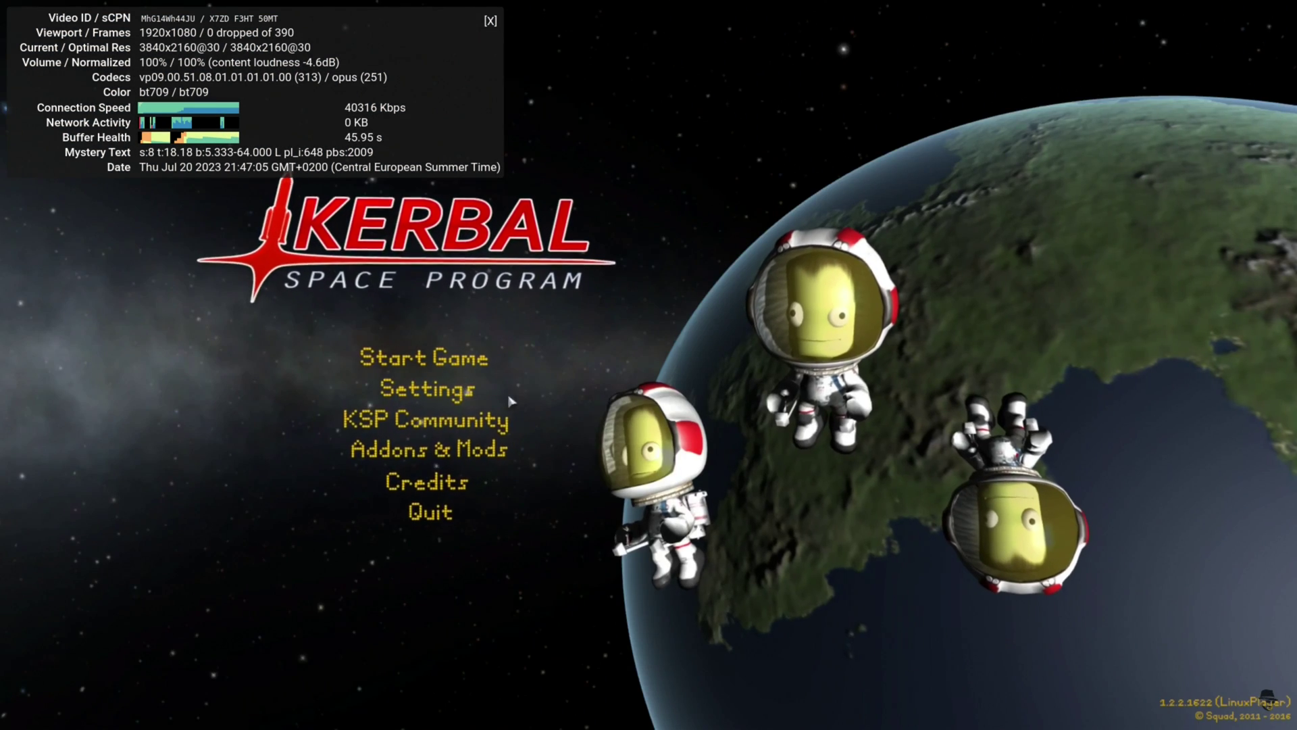
left_click(471, 365)
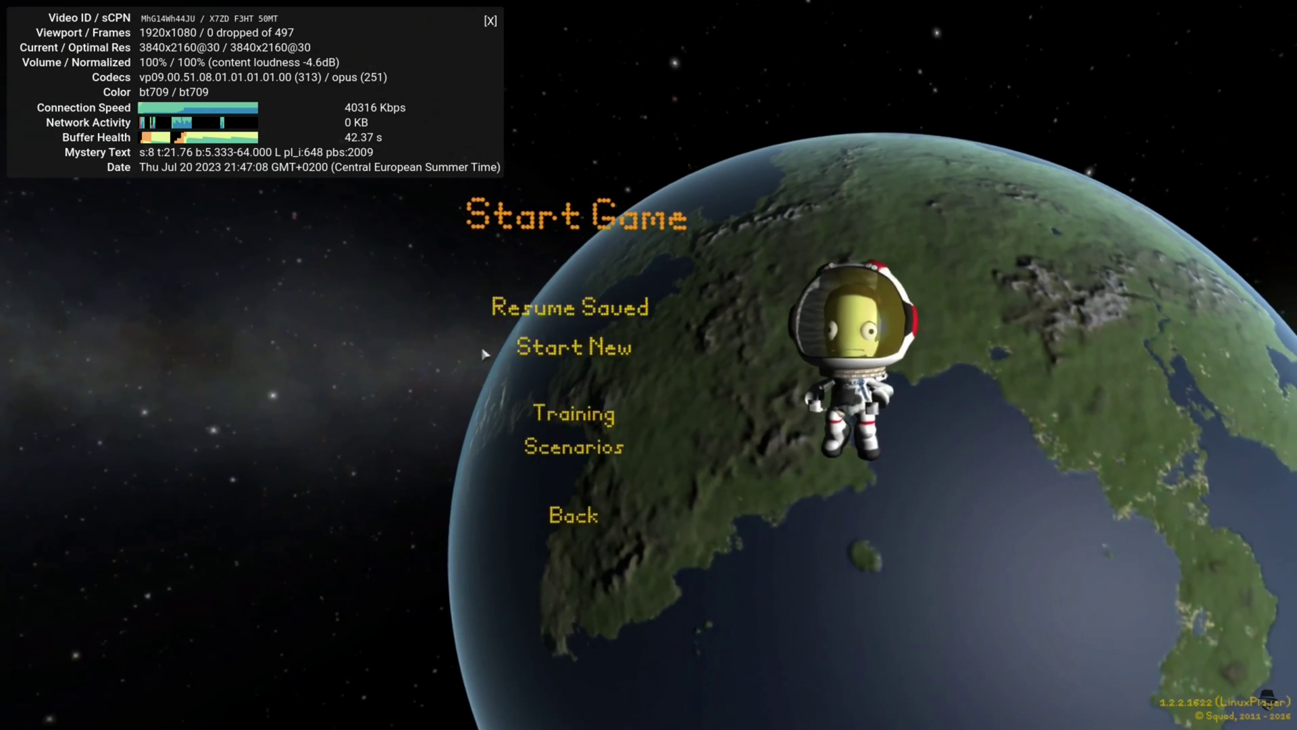
left_click(537, 307)
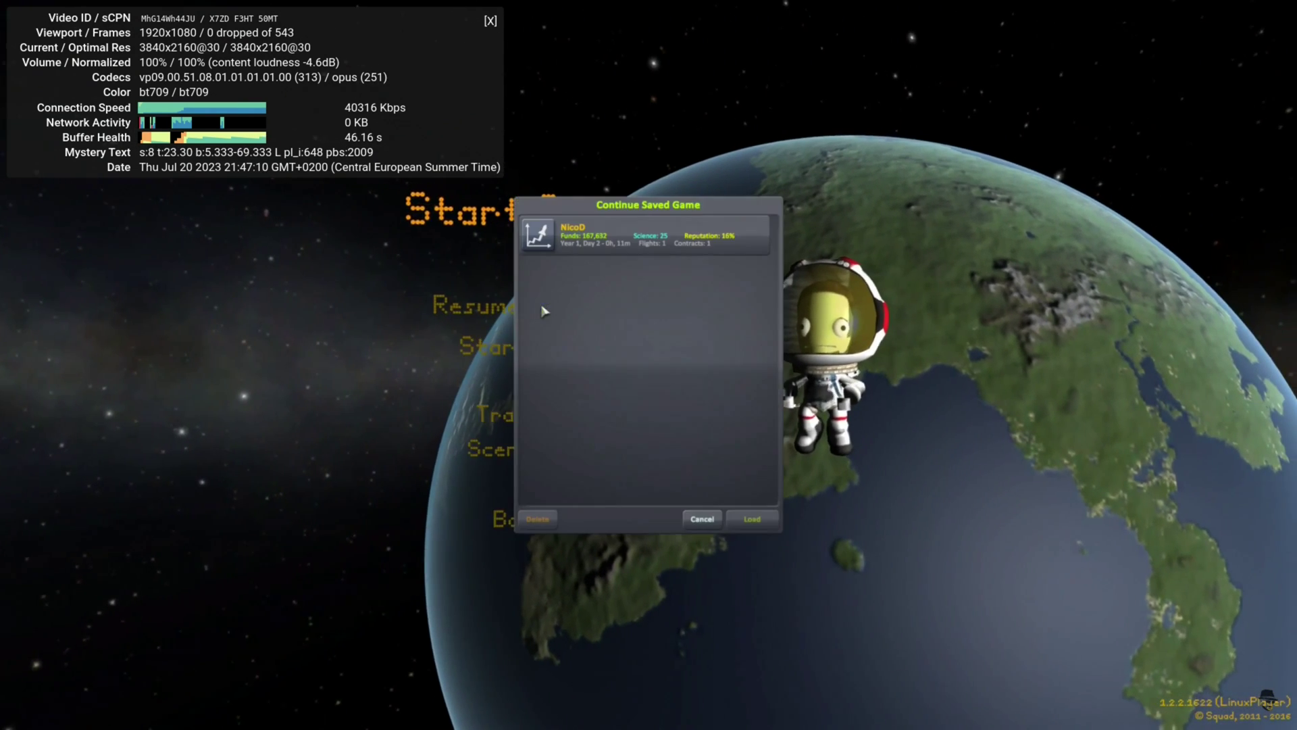
left_click(604, 244)
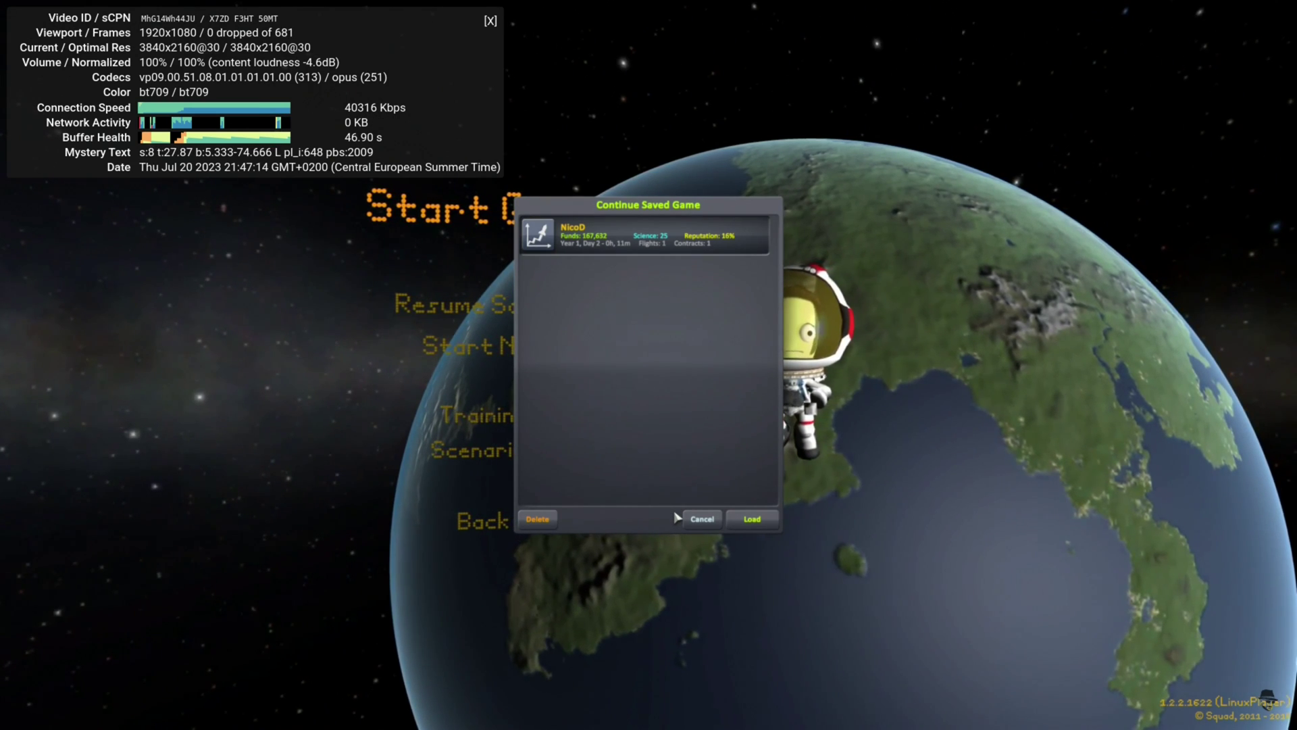
mouse_move(970, 533)
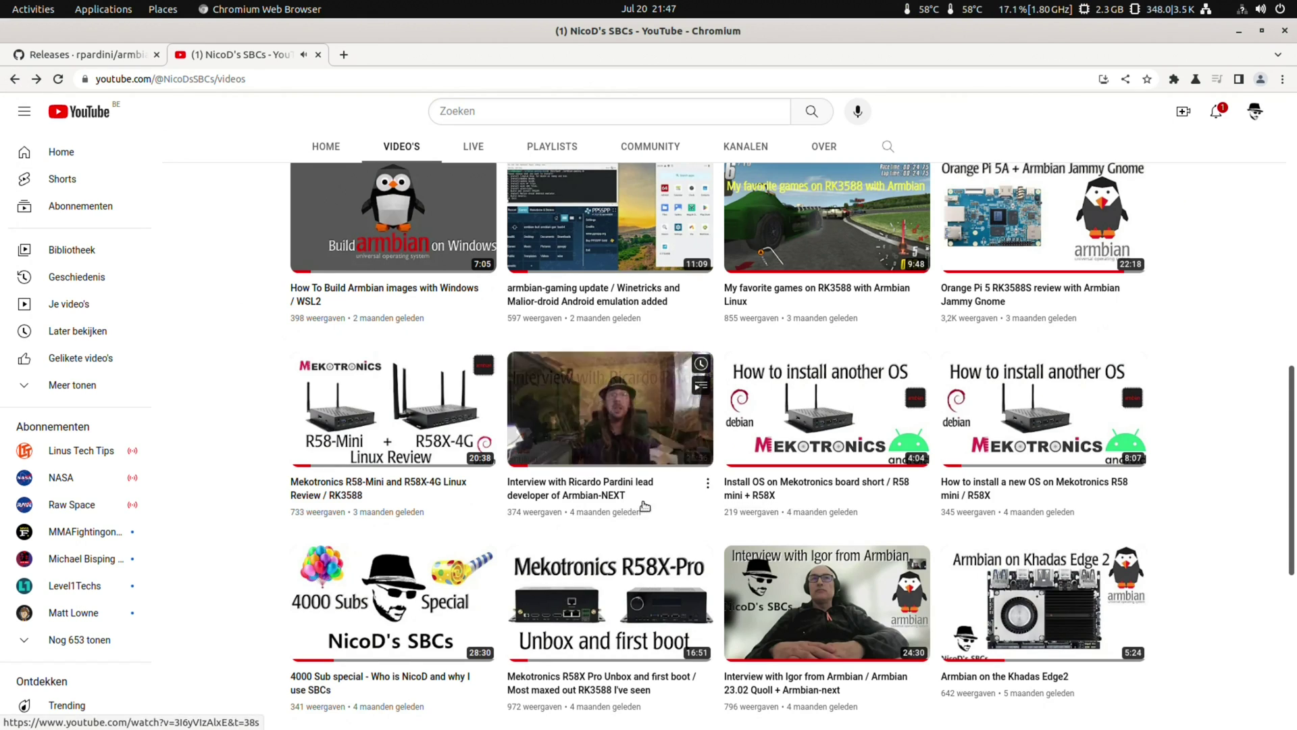
Scroll up the channel's Videos grid to the Monka's Armbian Gnome setup video
scroll(1257, 493, "up", 3)
scroll(1256, 490, "up", 5)
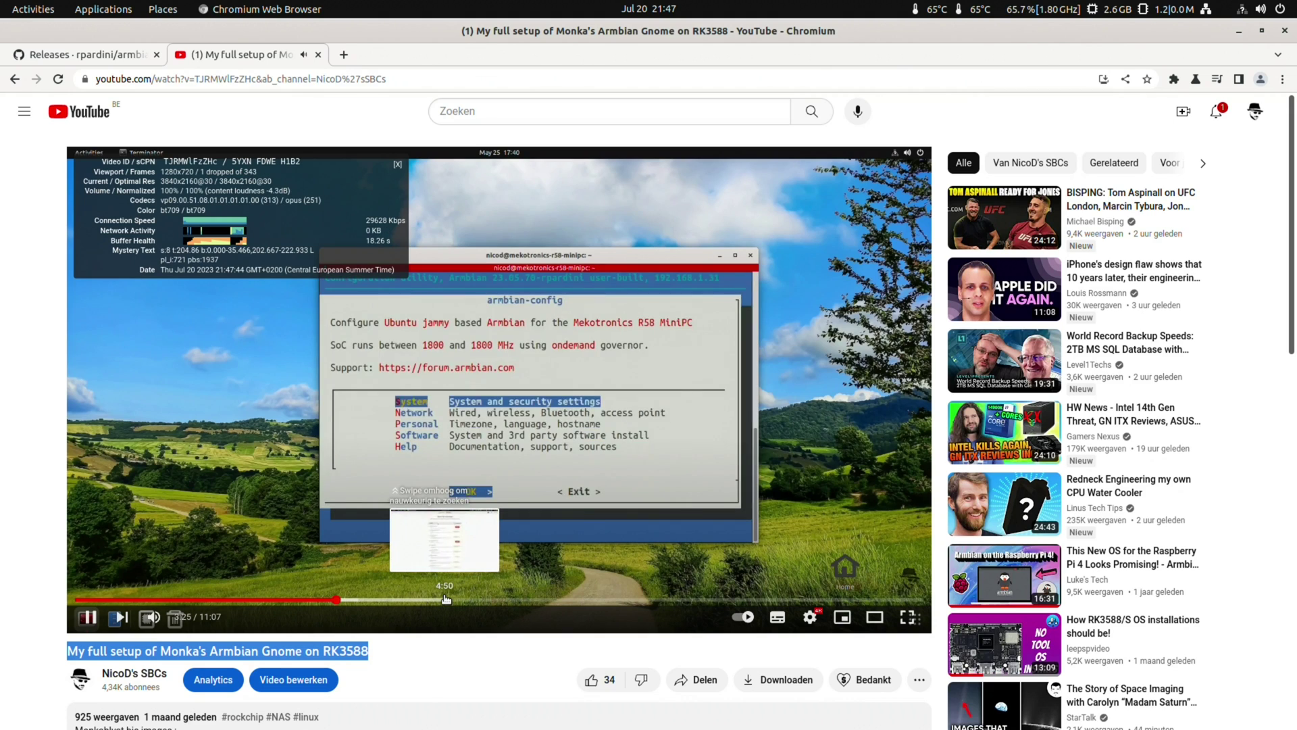
Skip the setup video to about 4:57 and play it full screen
left_click(455, 599)
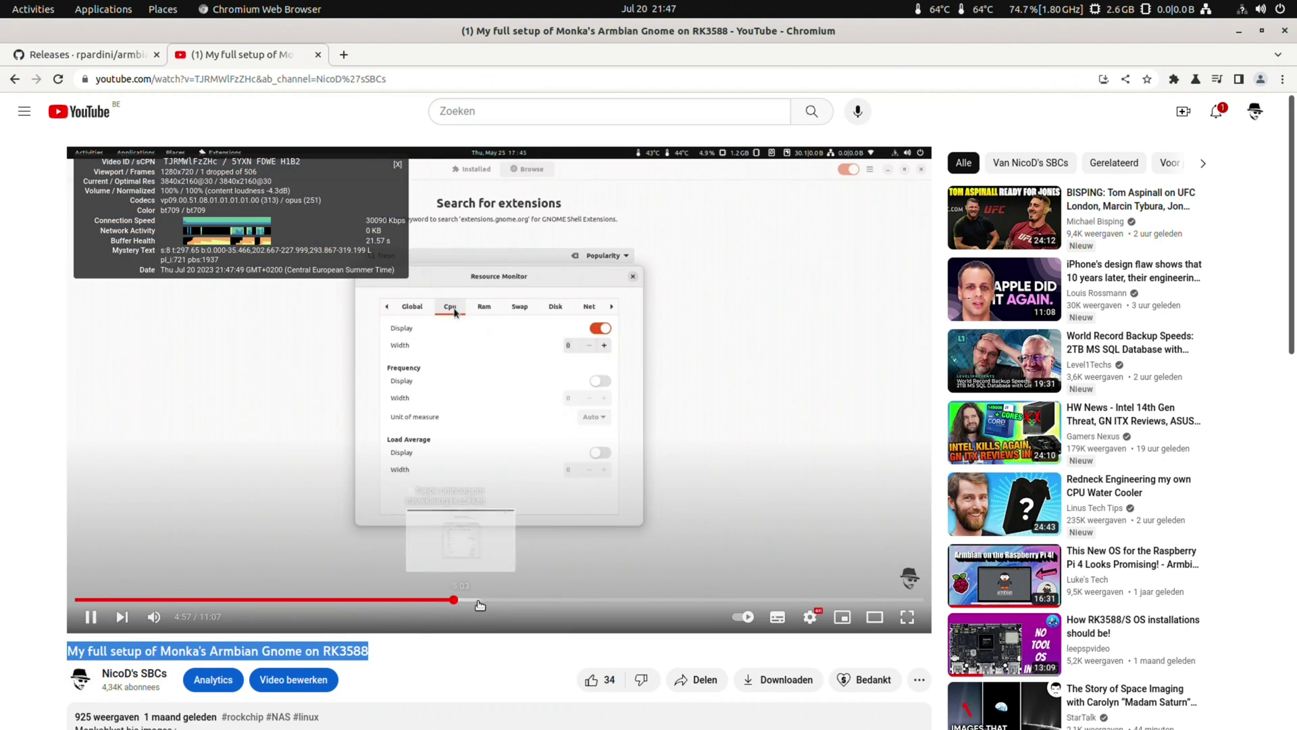
key("F11")
double_click(573, 458)
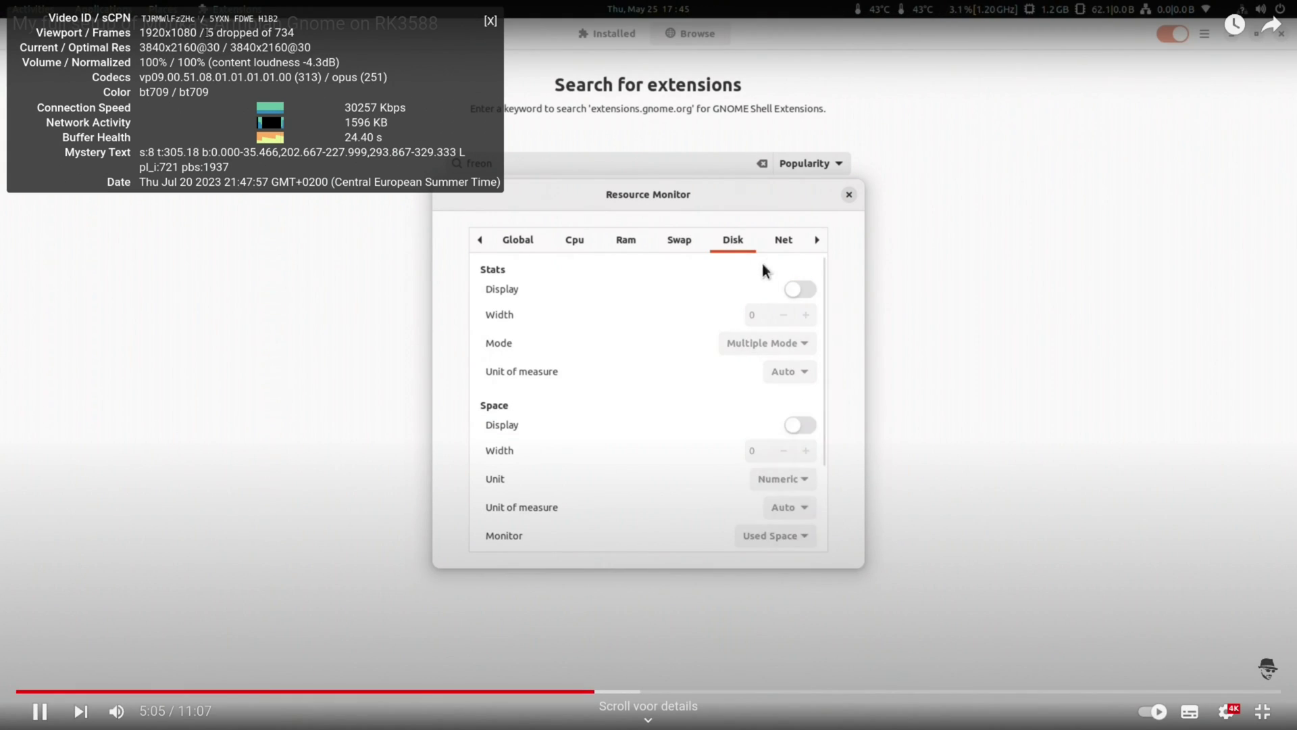
left_click_drag(138, 32, 250, 32)
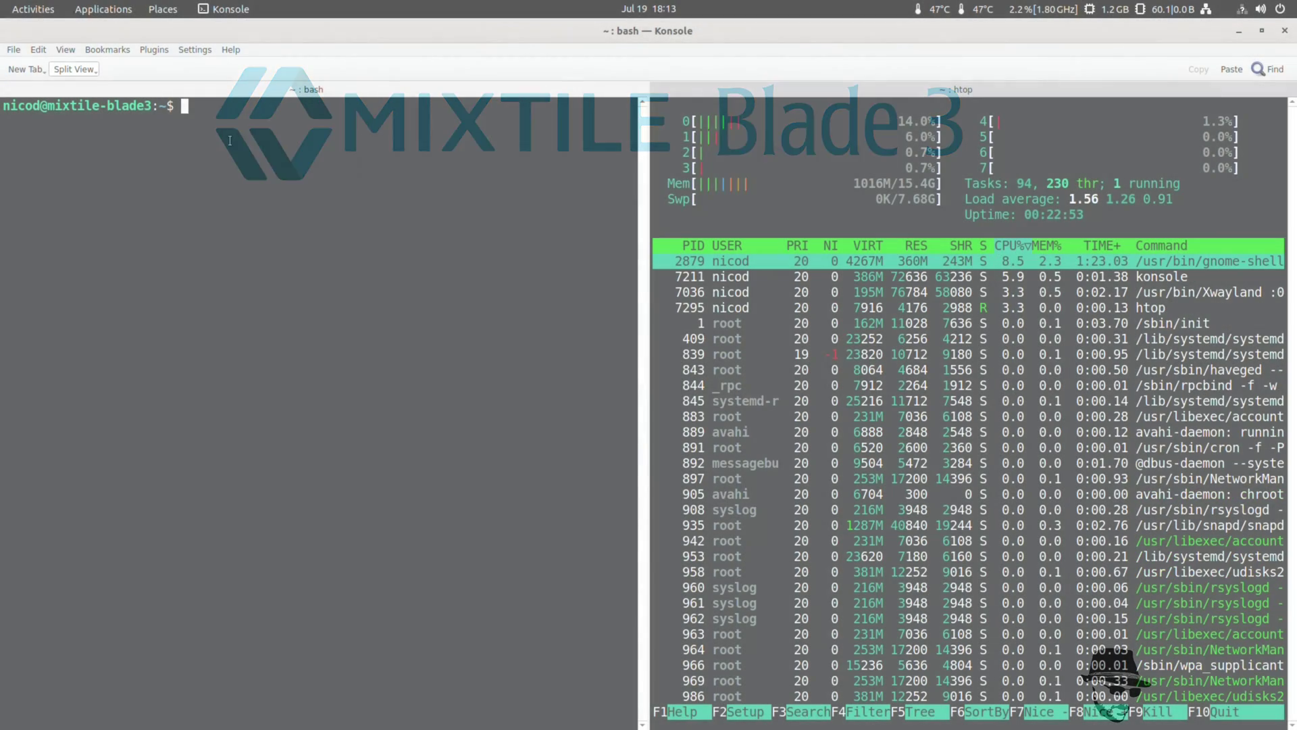
Enter the NicoD Blender folder, list it, and print blendLoop.sh
type("cd NicoD\\ Blender/")
key("Return")
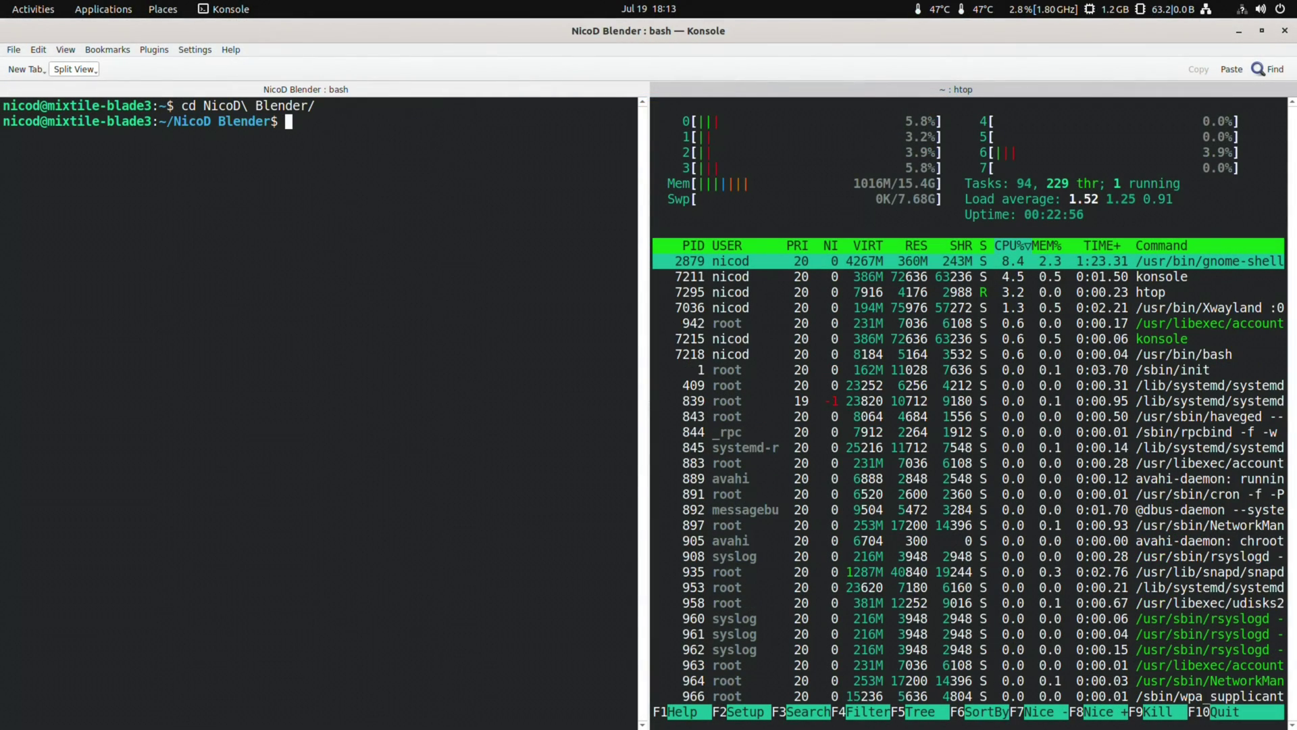
type("ls")
key("Return")
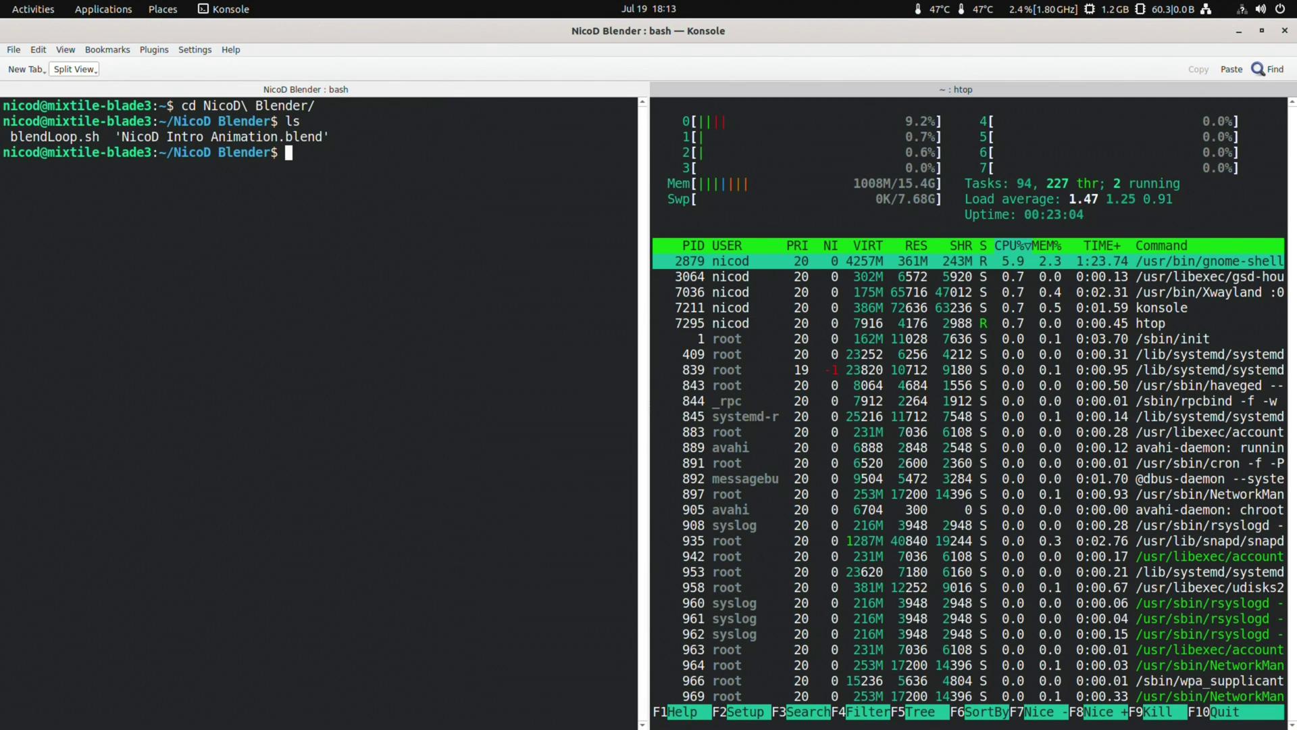
type("cat b")
key("Tab")
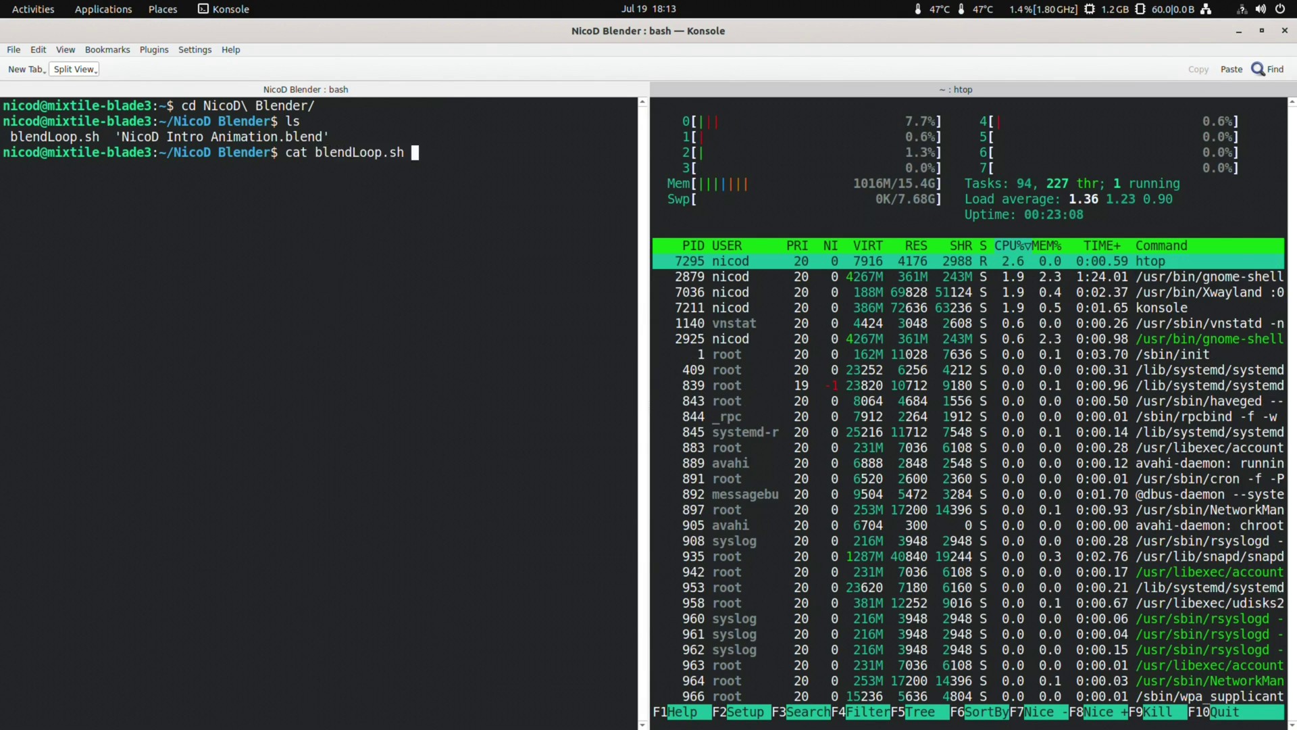
key("Return")
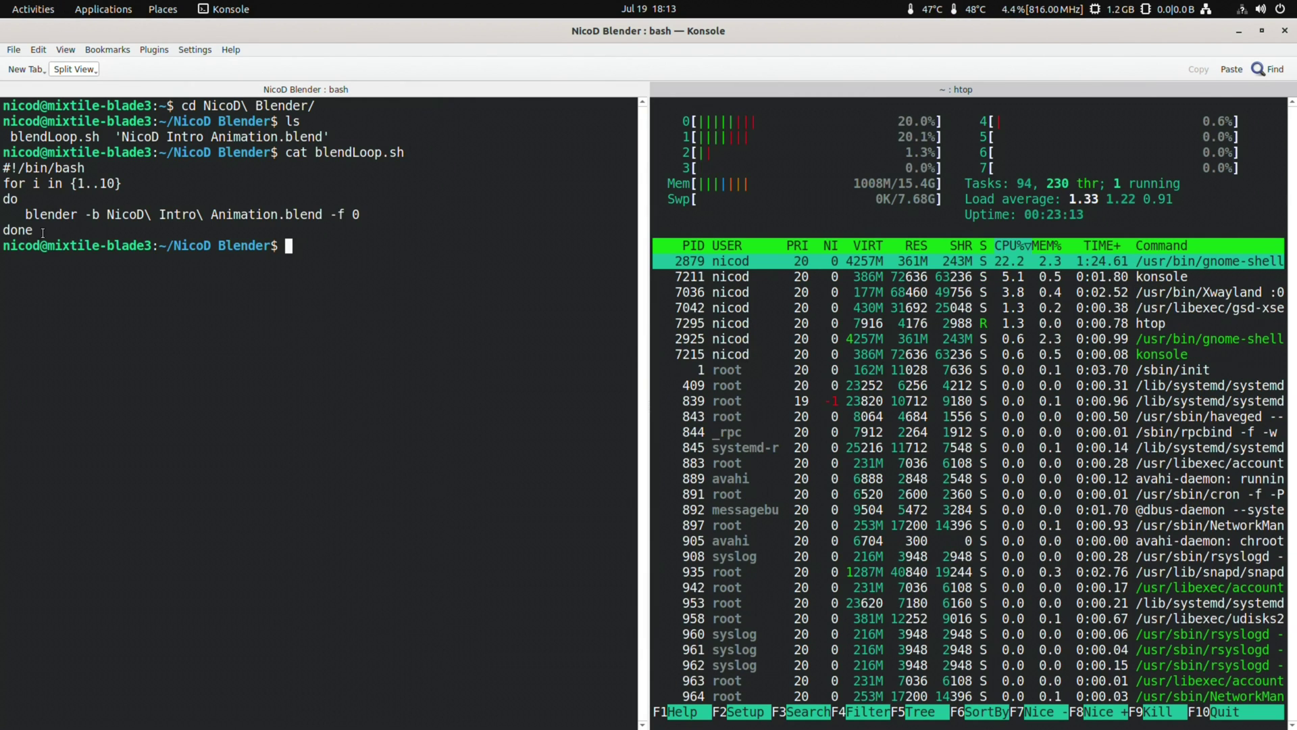
Highlight the {1..10} loop range and begin typing /bin/bash ./b
left_click_drag(45, 233, 118, 183)
left_click(344, 323)
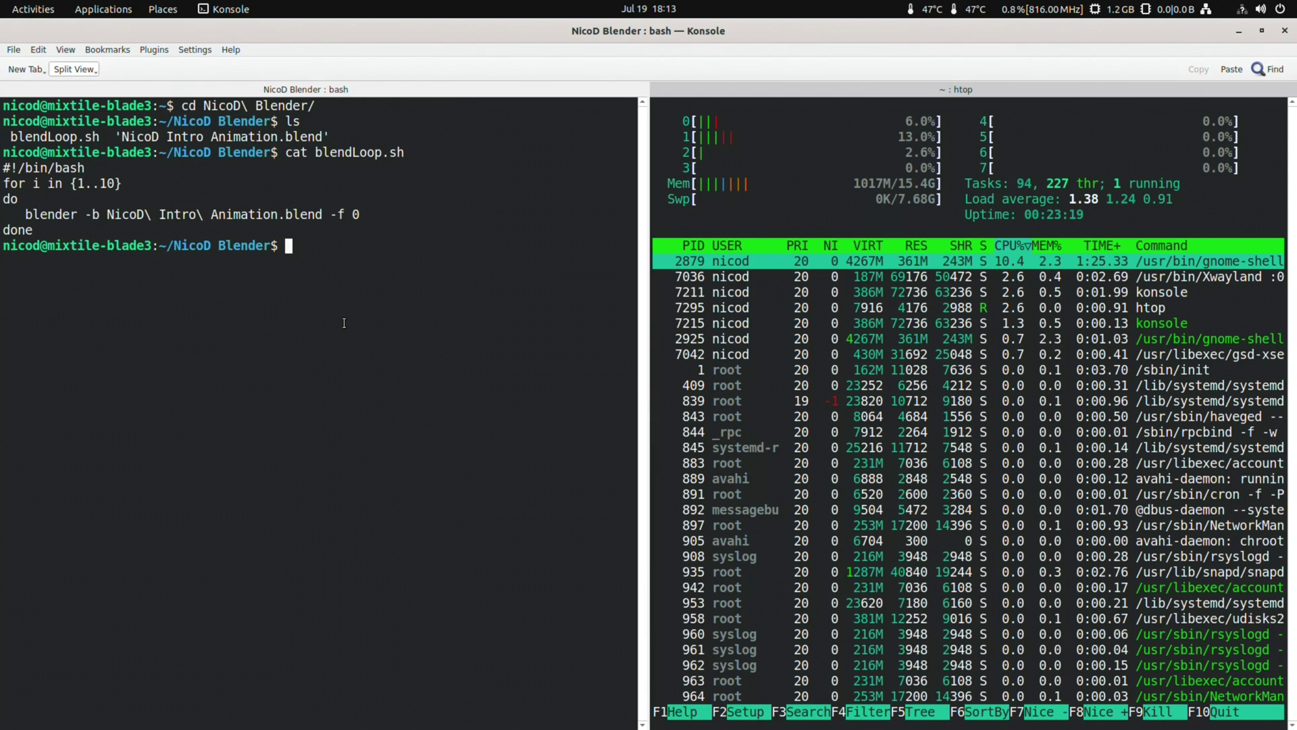
type("/bi")
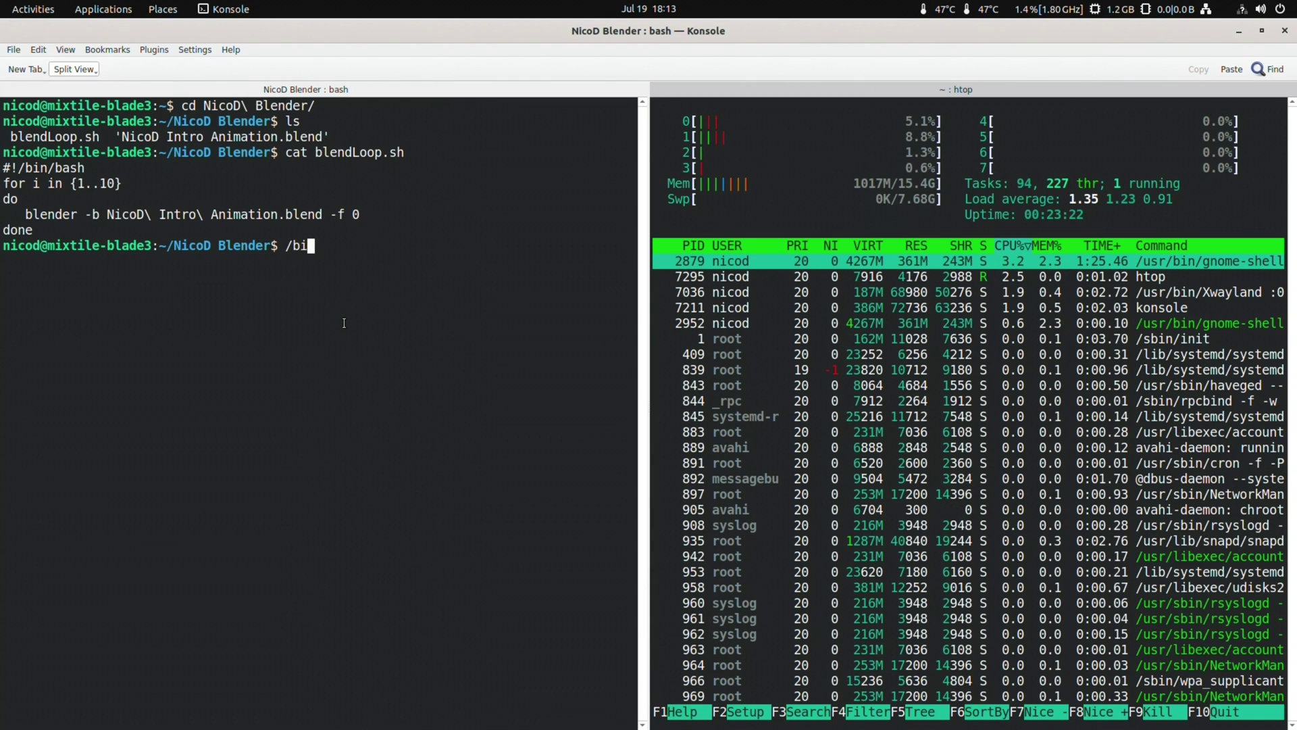
type("n/ba")
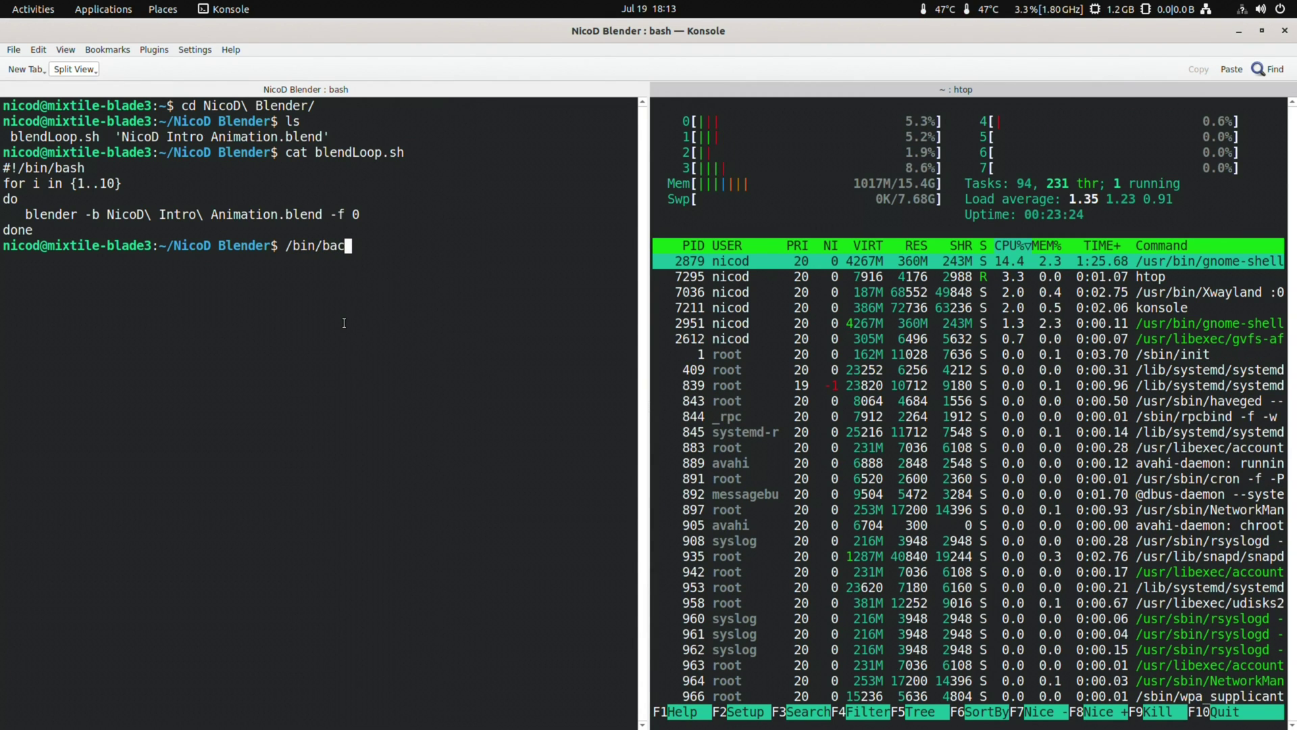
type("sh ./")
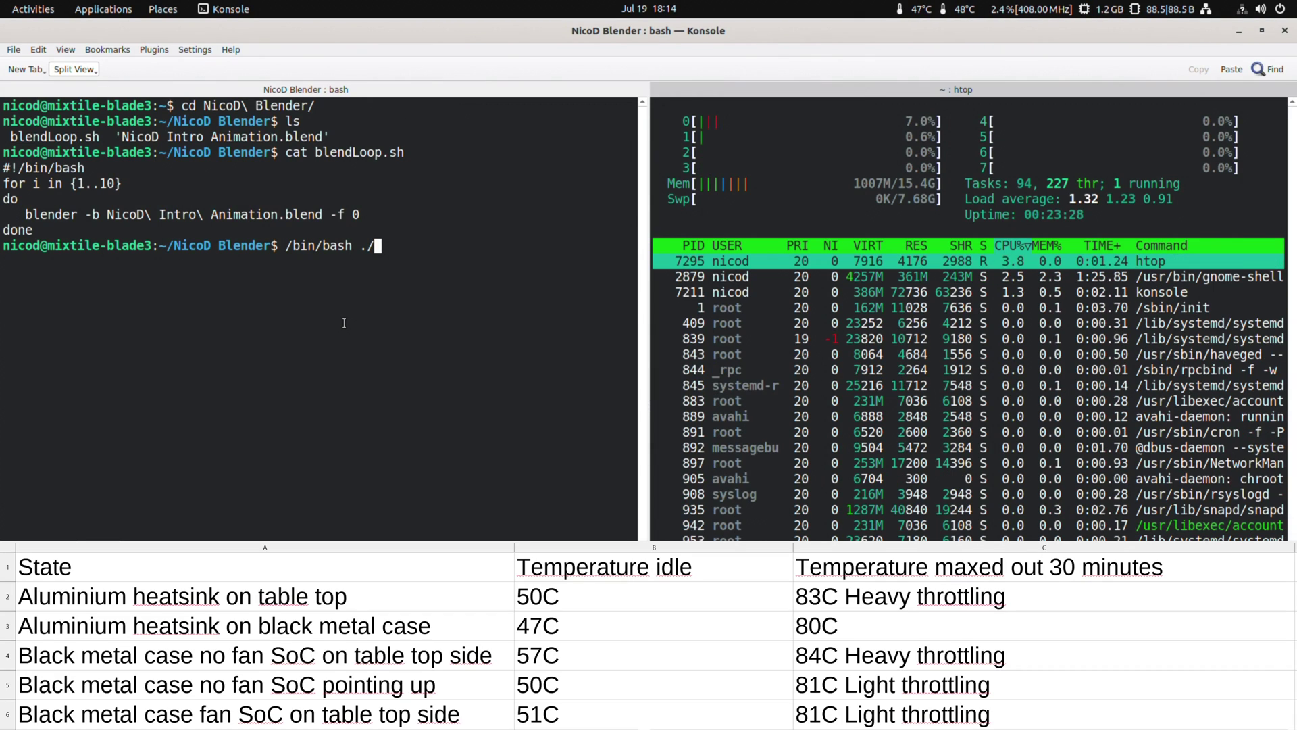
type("b")
Complete and run /bin/bash ./blendLoop.sh to start the ten-render Blender loop
key("Tab")
key("Return")
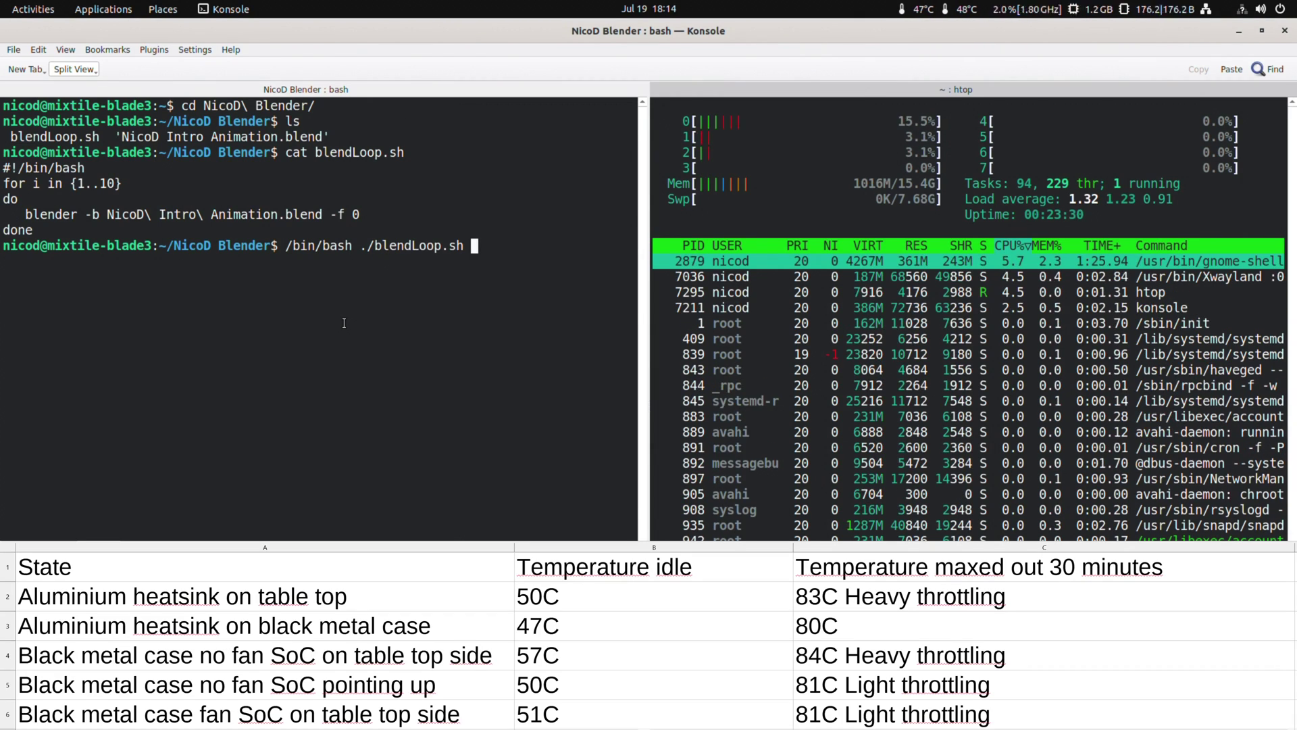